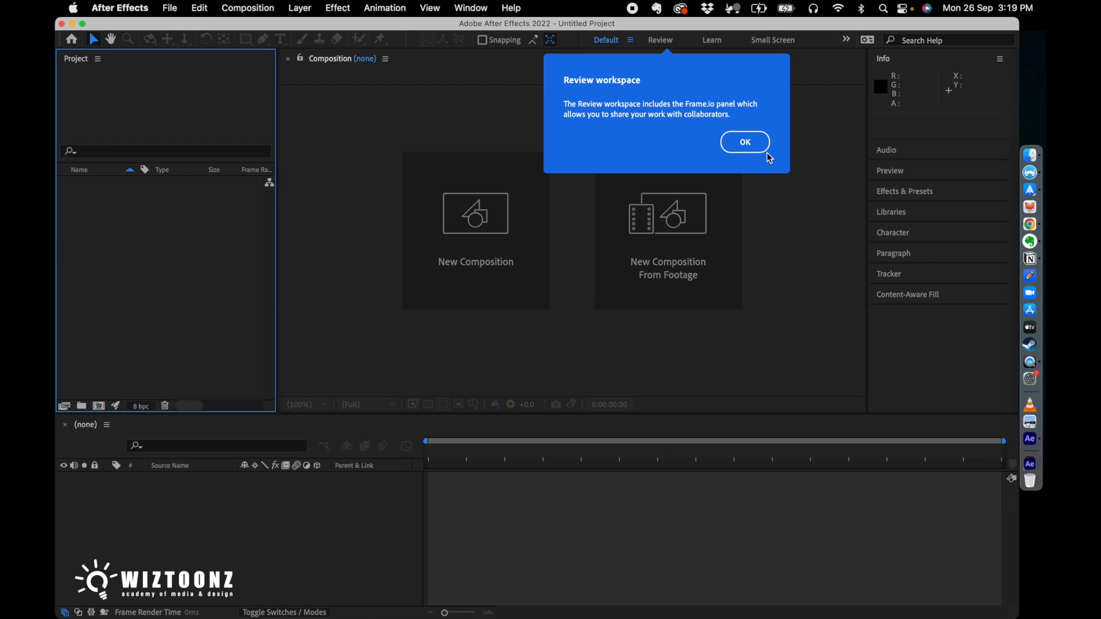
Step: Dismiss the Review workspace tip and start creating a new composition
{"action": "left_click", "coordinate": [760, 147]}
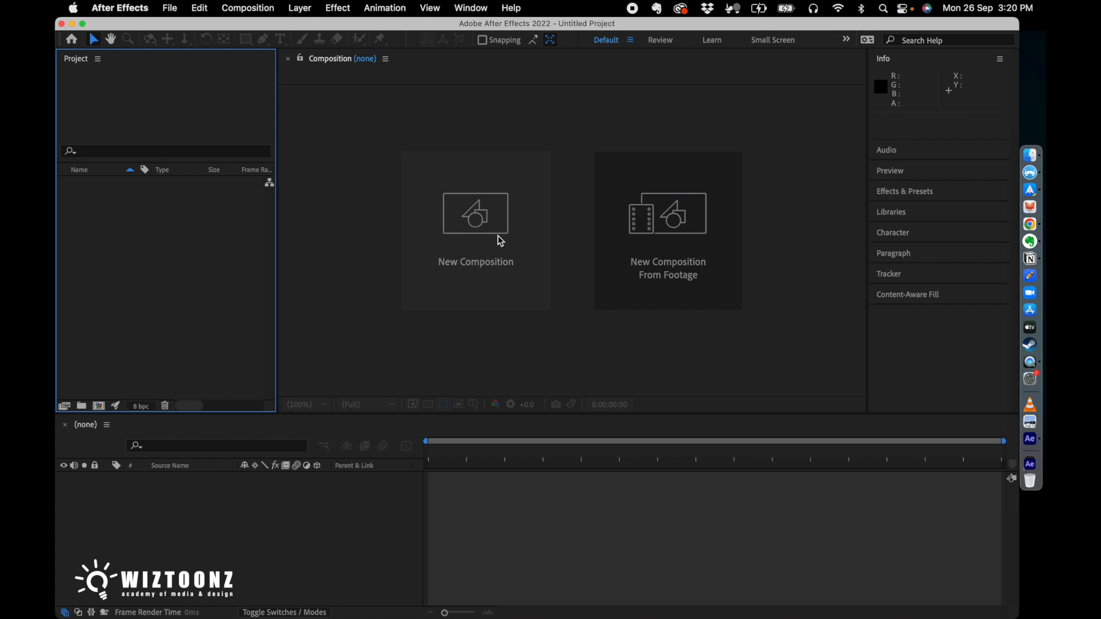
{"action": "left_click", "coordinate": [469, 202]}
{"action": "left_click_drag", "start_coordinate": [471, 142], "coordinate": [504, 123]}
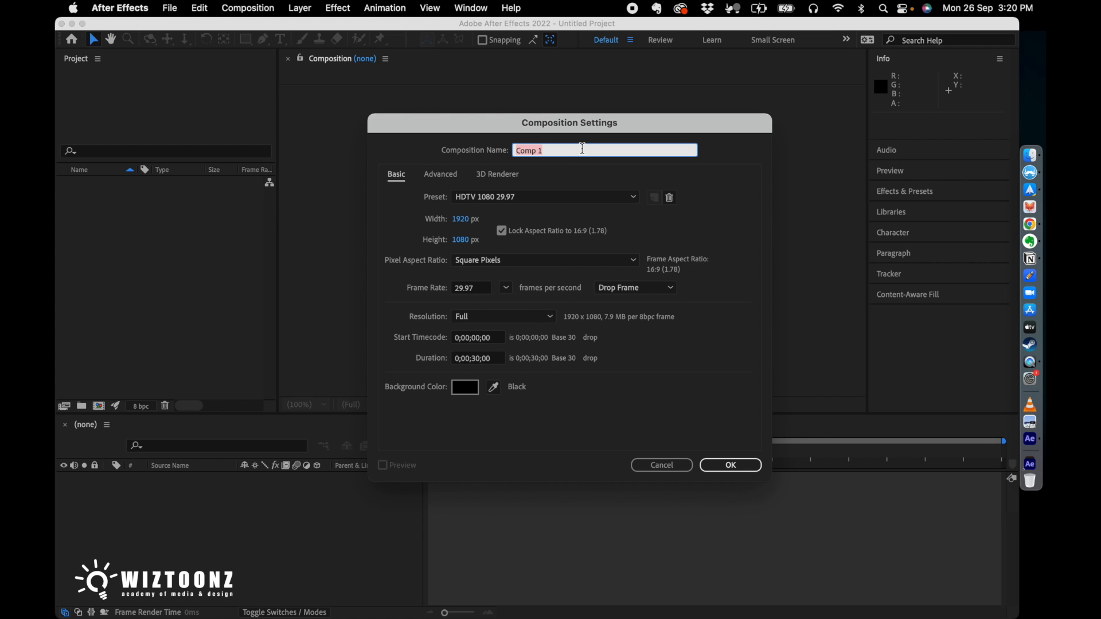
Step: Look through the available composition presets, keeping HDTV 1080 29.97
{"action": "left_click", "coordinate": [545, 197]}
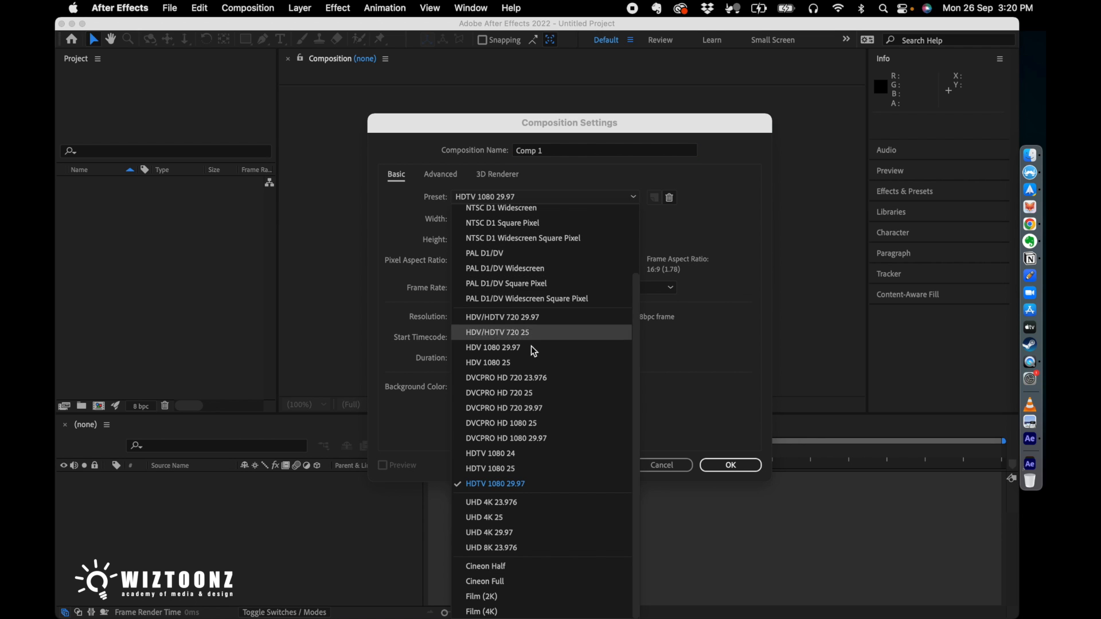
{"action": "left_click_drag", "start_coordinate": [635, 447], "coordinate": [634, 484]}
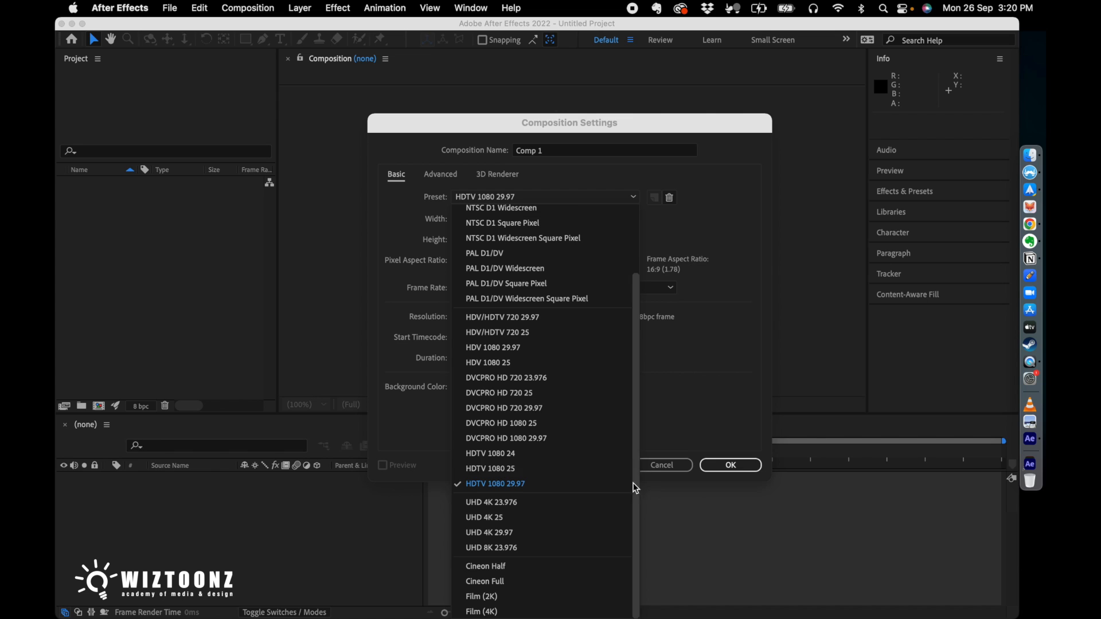
{"action": "left_click", "coordinate": [678, 366]}
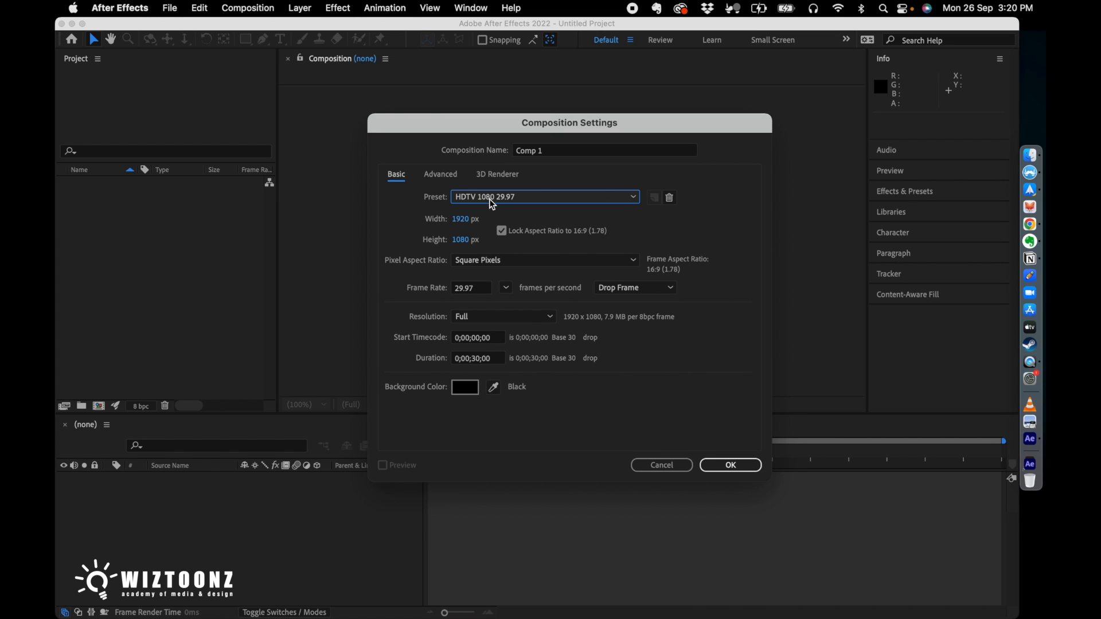
{"action": "left_click", "coordinate": [519, 201]}
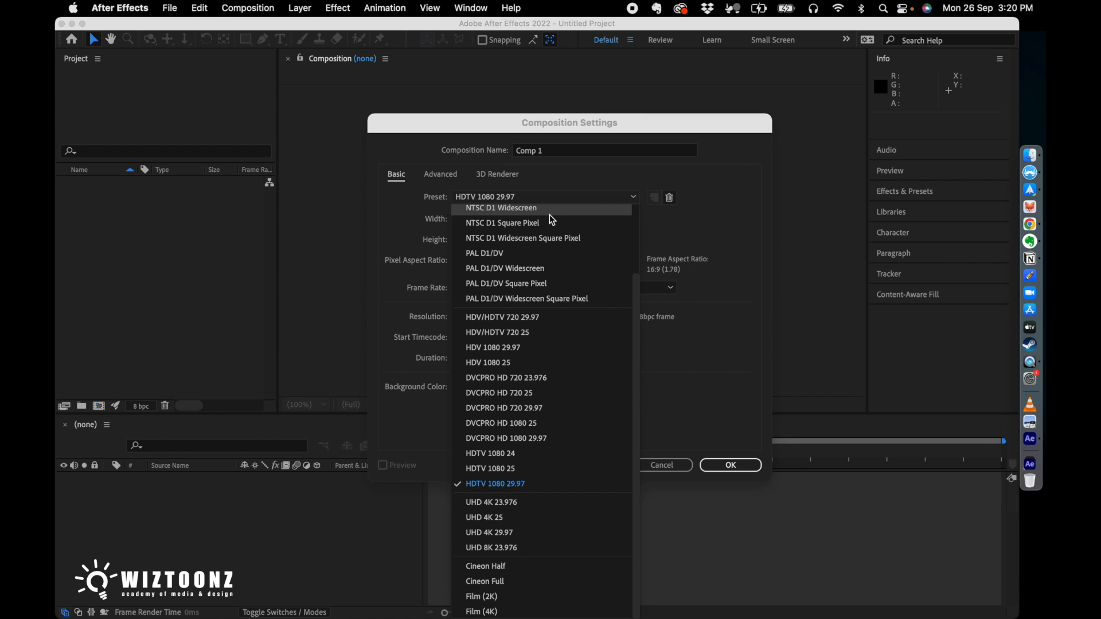
{"action": "left_click", "coordinate": [698, 341]}
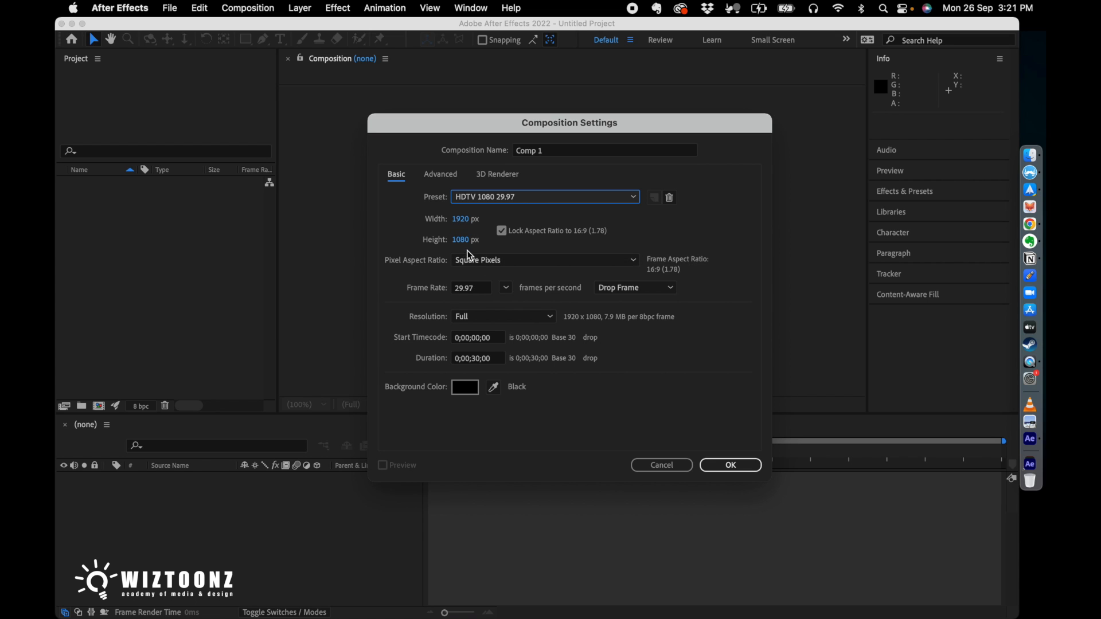
Step: Set the frame rate to 23.976 and the duration to 0:00:06:00, and create the composition
{"action": "left_click", "coordinate": [506, 287]}
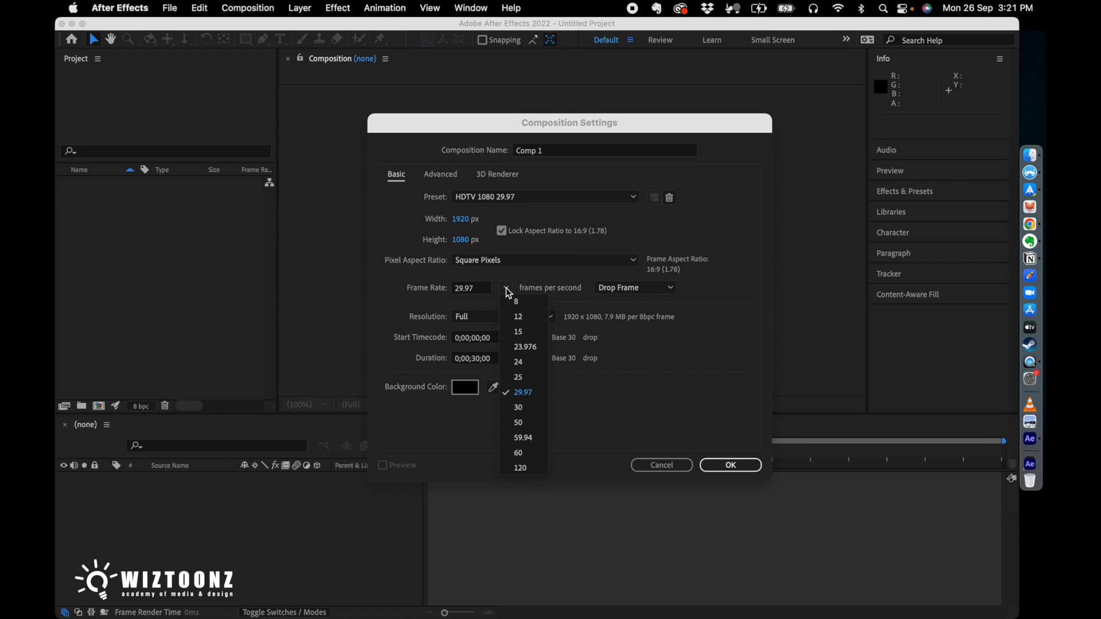
{"action": "left_click", "coordinate": [531, 347]}
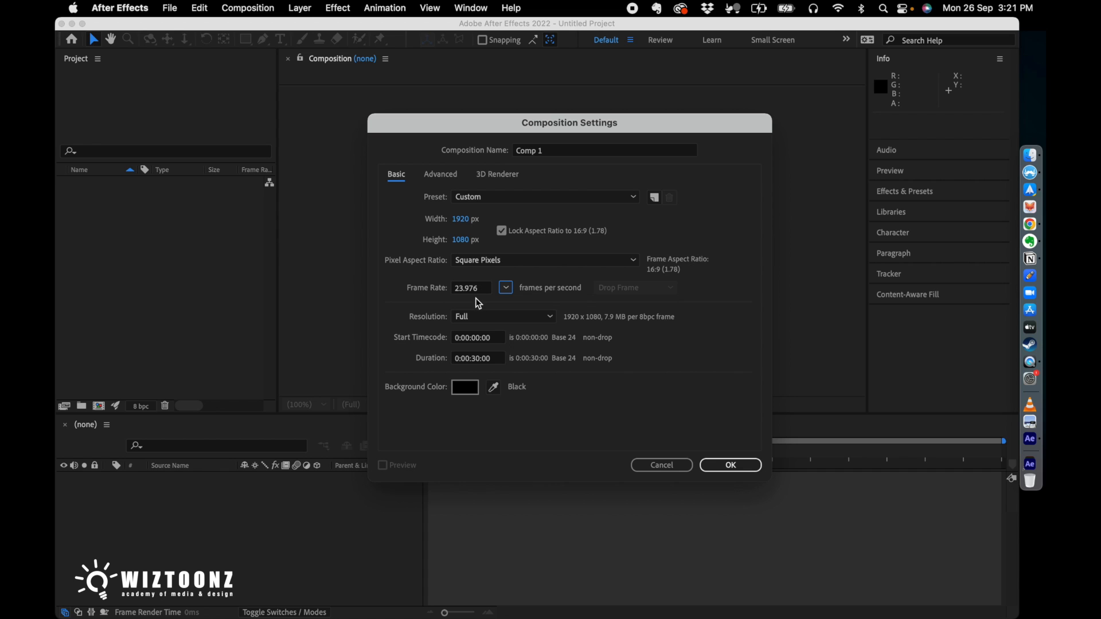
{"action": "left_click", "coordinate": [483, 365]}
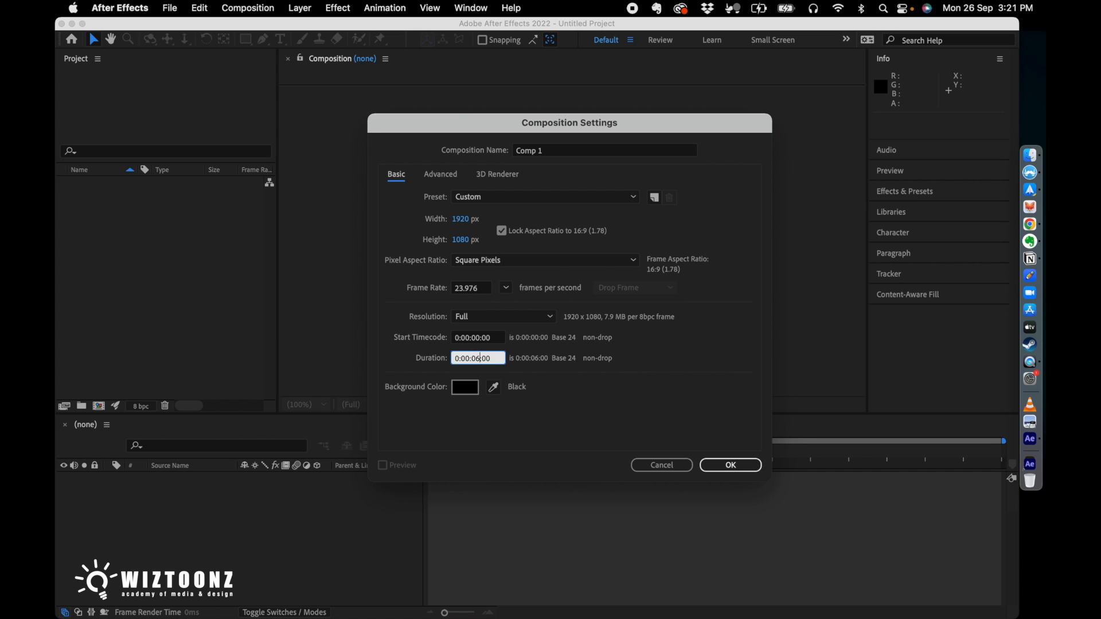
{"action": "left_click", "coordinate": [551, 405]}
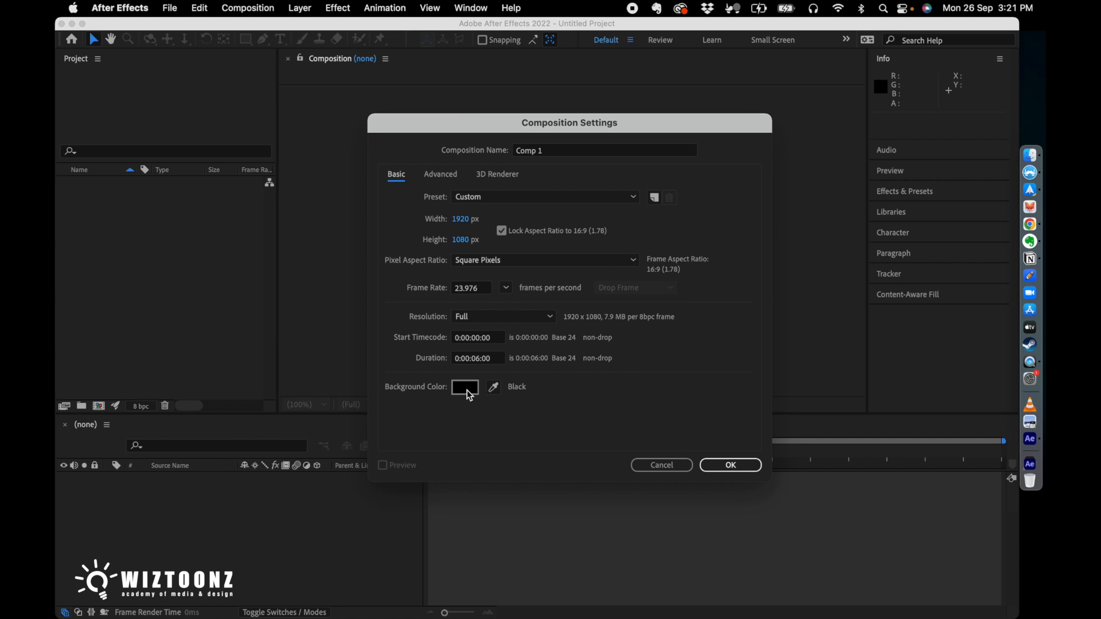
{"action": "left_click", "coordinate": [736, 470]}
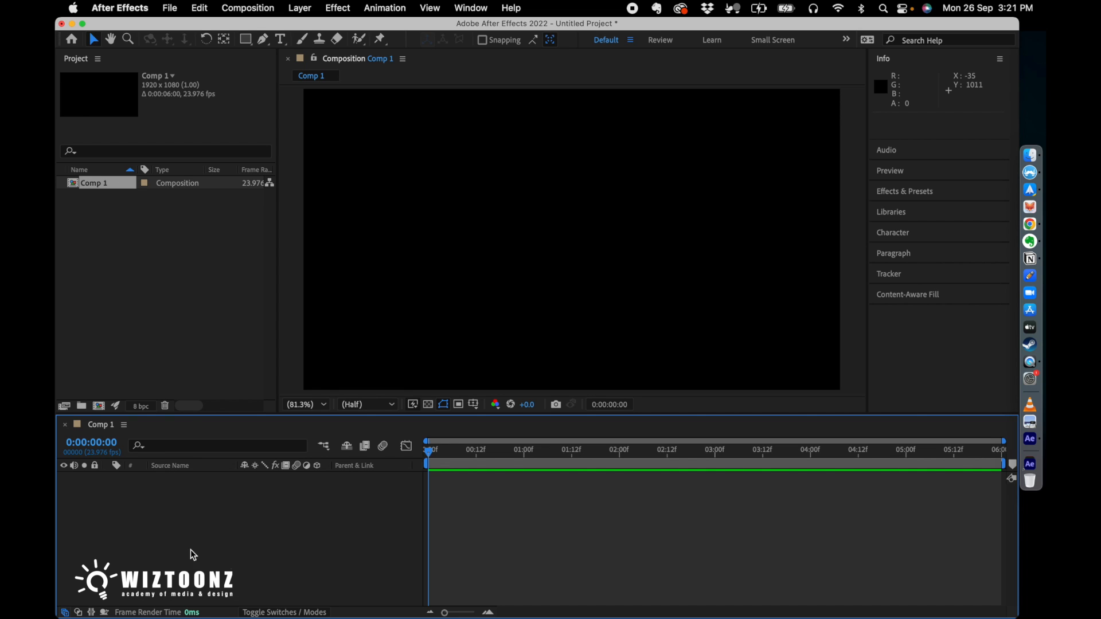
Step: Set the preview resolution to Full and add a text layer reading "Aftereffects" near the middle of the frame
{"action": "key", "text": "super+j"}
{"action": "left_click", "coordinate": [280, 40]}
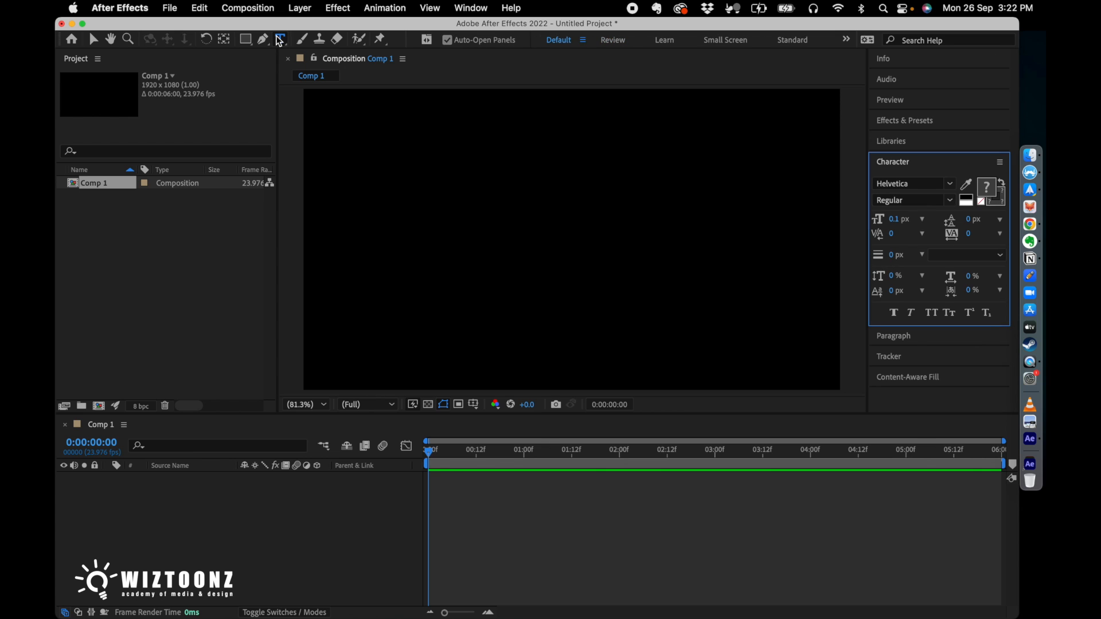
{"action": "left_click", "coordinate": [518, 236]}
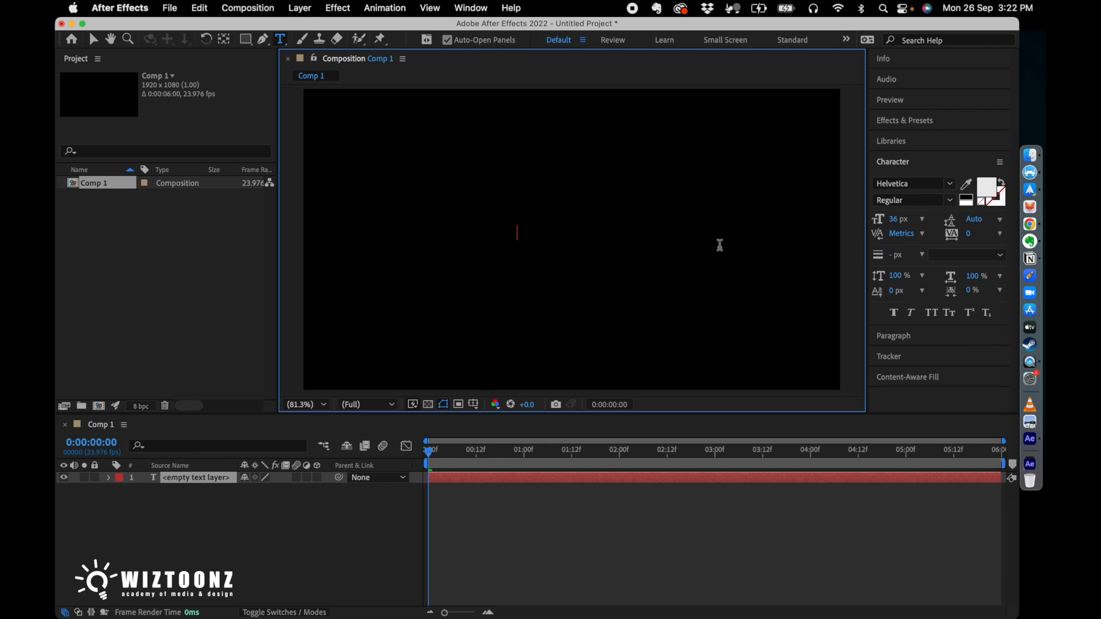
{"action": "type", "text": "Aftereffects"}
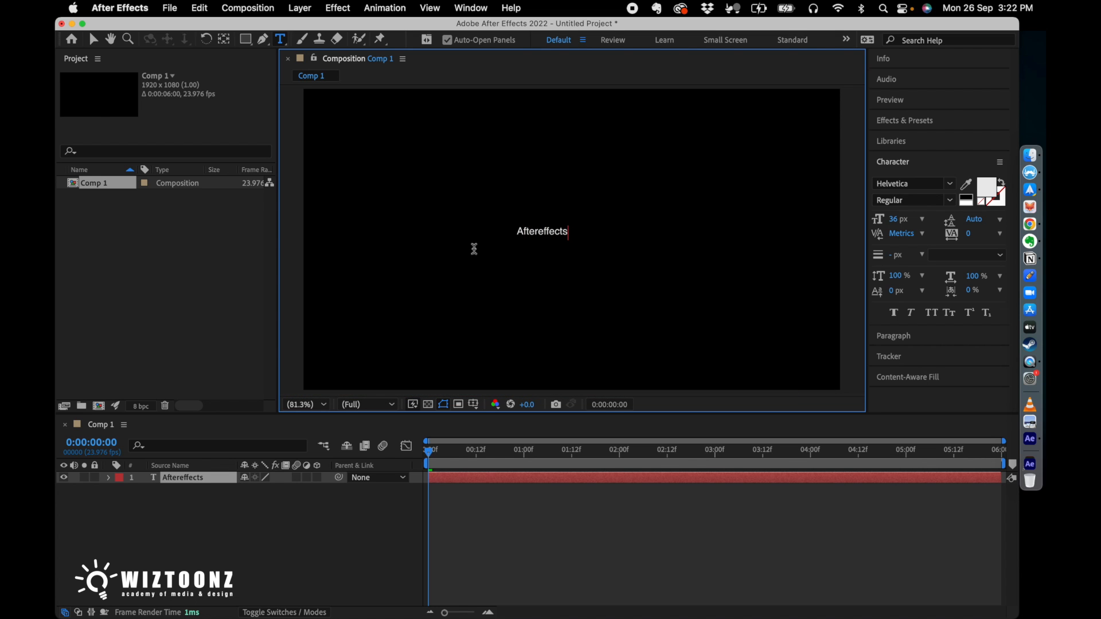
{"action": "left_click", "coordinate": [96, 39]}
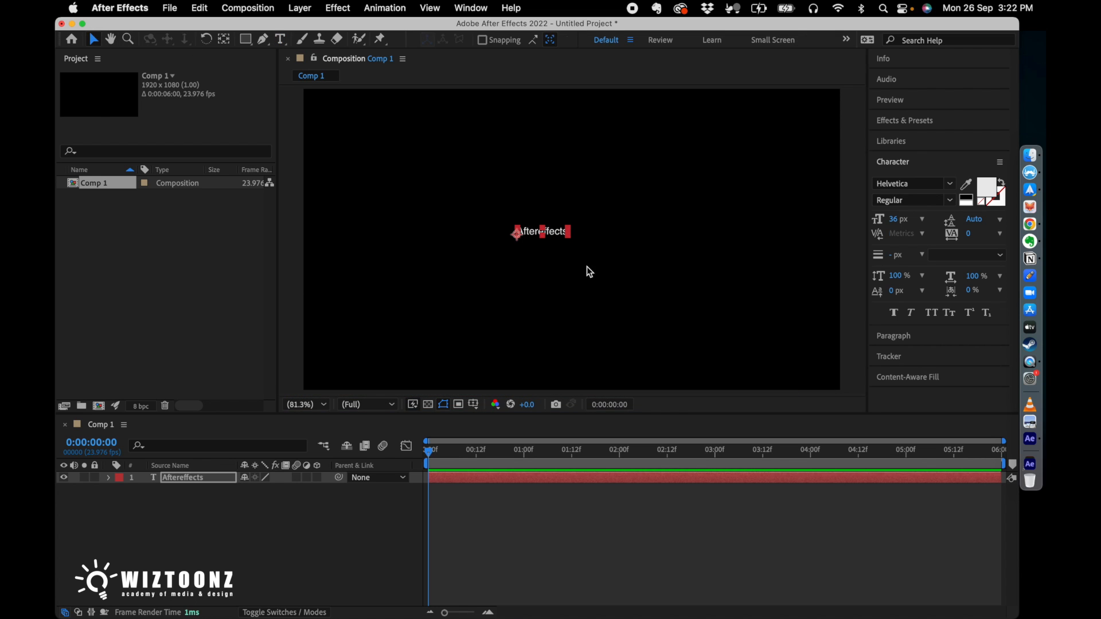
{"action": "left_click_drag", "start_coordinate": [527, 234], "coordinate": [584, 236]}
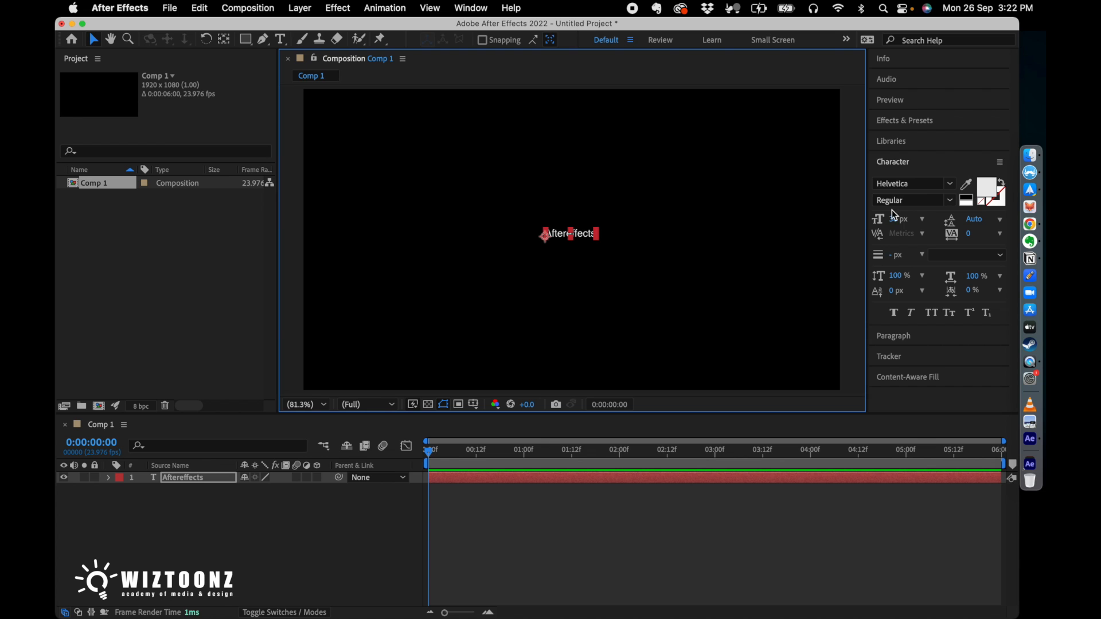
Step: Set the text to Bold at 123 px and reposition it in the centre of the frame
{"action": "left_click", "coordinate": [951, 184]}
{"action": "left_click", "coordinate": [953, 184]}
{"action": "left_click", "coordinate": [952, 185]}
{"action": "left_click", "coordinate": [953, 185]}
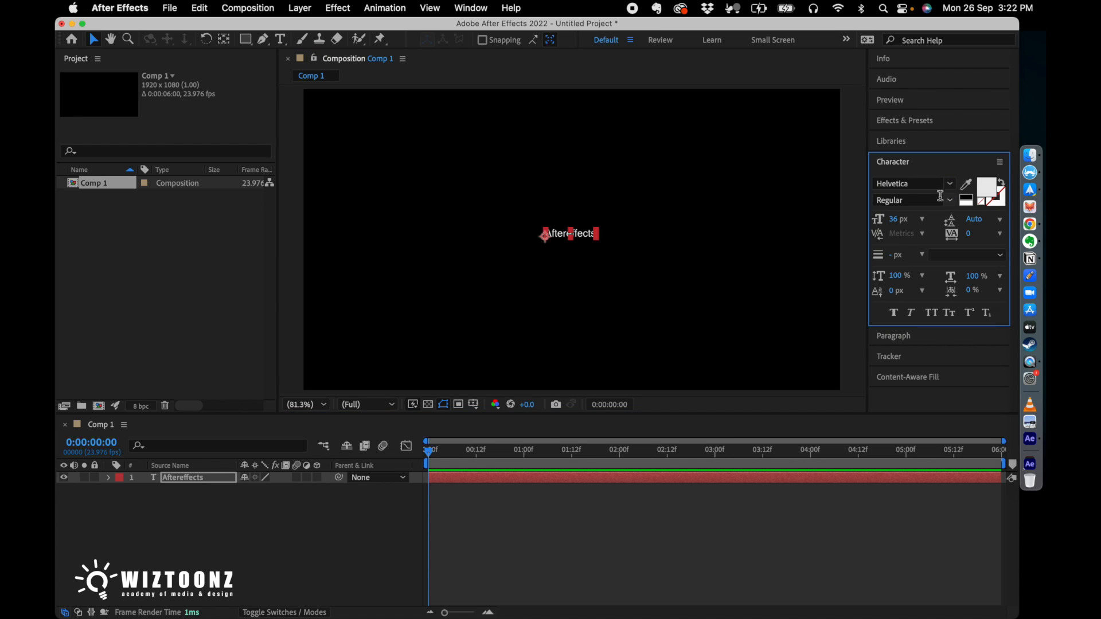
{"action": "left_click", "coordinate": [950, 200]}
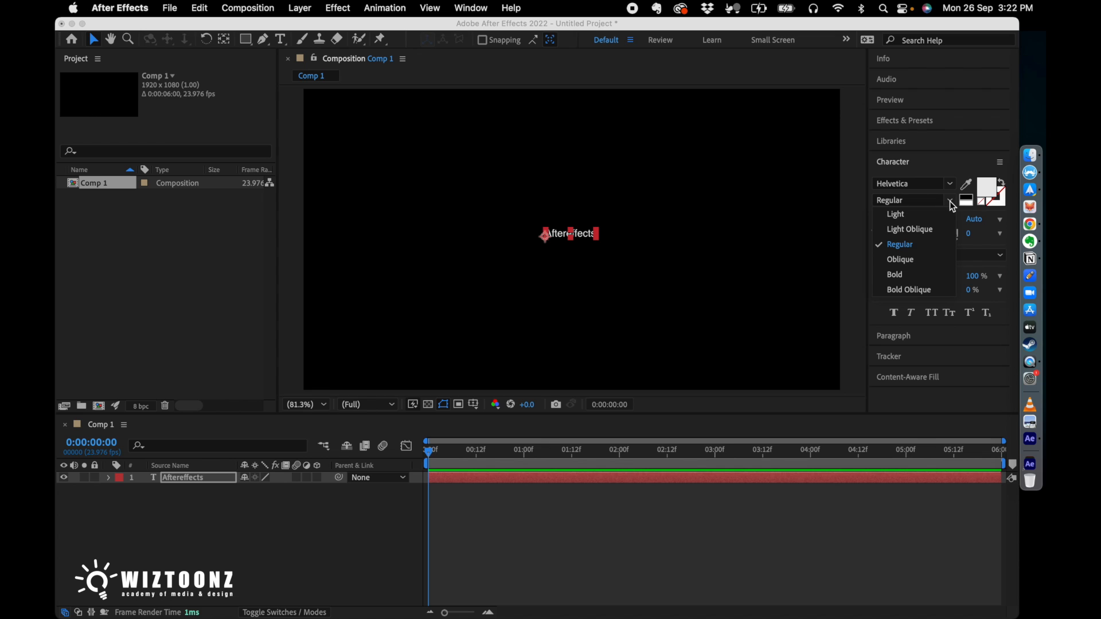
{"action": "left_click", "coordinate": [909, 274]}
{"action": "left_click_drag", "start_coordinate": [899, 218], "coordinate": [941, 213]}
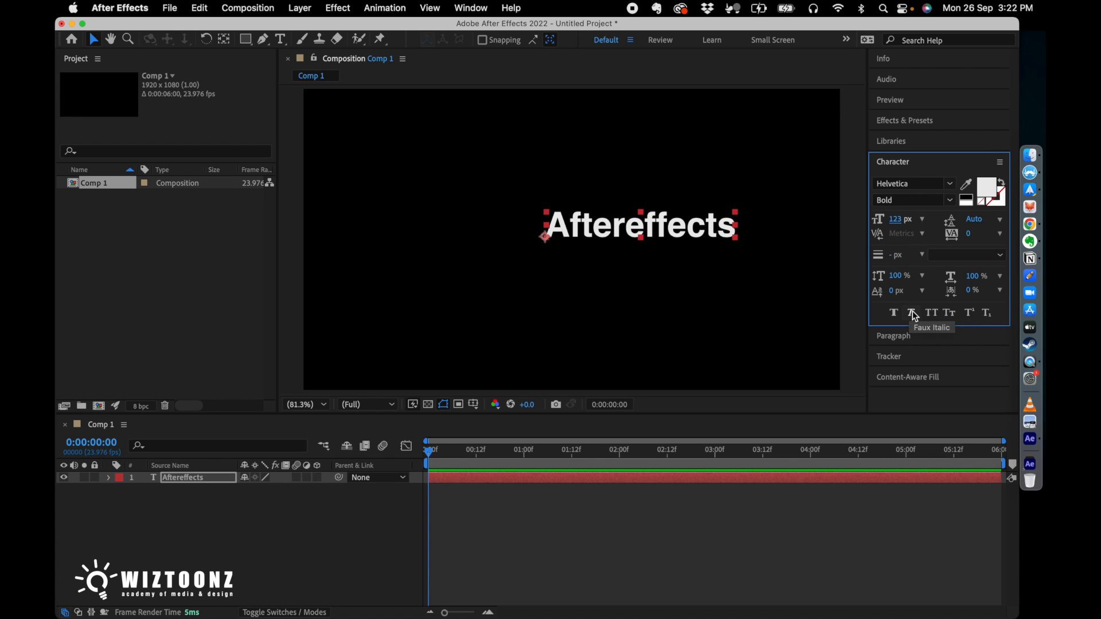
{"action": "left_click_drag", "start_coordinate": [619, 236], "coordinate": [550, 245]}
Step: Trim the end of the Aftereffects text layer to about 1 second with the playhead at the start
{"action": "left_click", "coordinate": [314, 528]}
{"action": "left_click", "coordinate": [189, 479]}
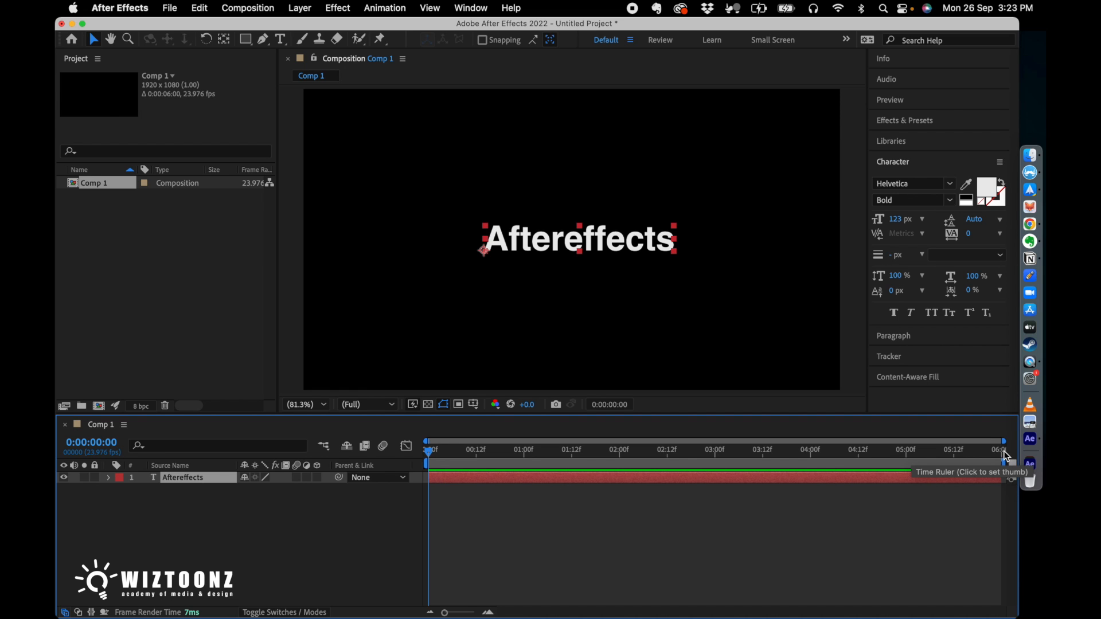
{"action": "left_click", "coordinate": [433, 454]}
{"action": "mouse_move", "coordinate": [433, 454]}
{"action": "left_mouse_down"}
{"action": "mouse_move", "coordinate": [995, 451]}
{"action": "mouse_move", "coordinate": [417, 462]}
{"action": "left_mouse_up"}
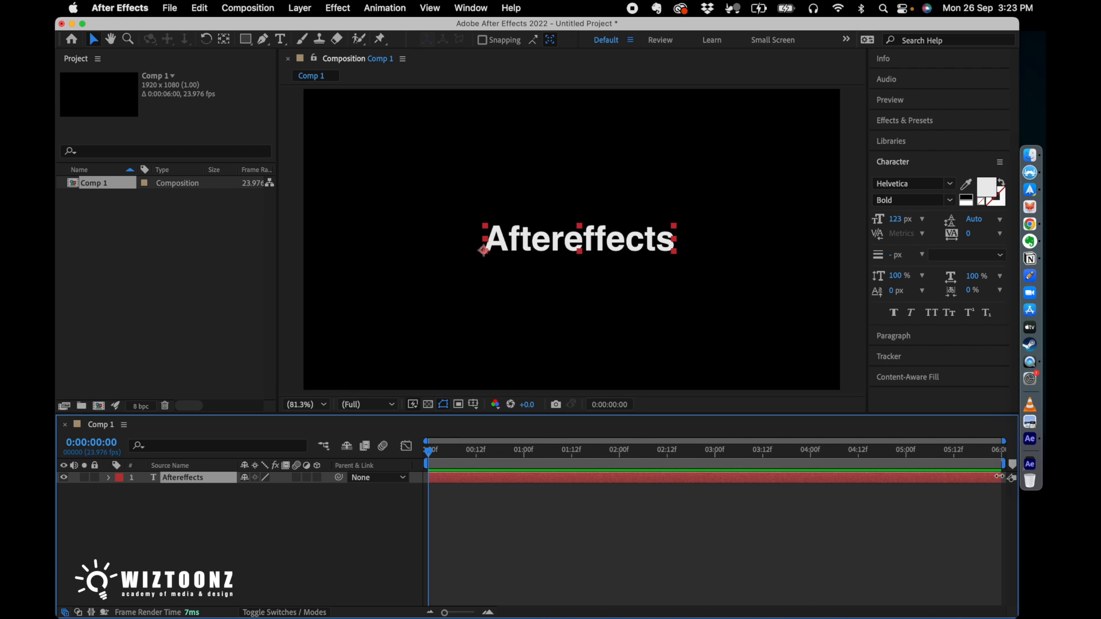
{"action": "left_click_drag", "start_coordinate": [994, 477], "coordinate": [527, 477]}
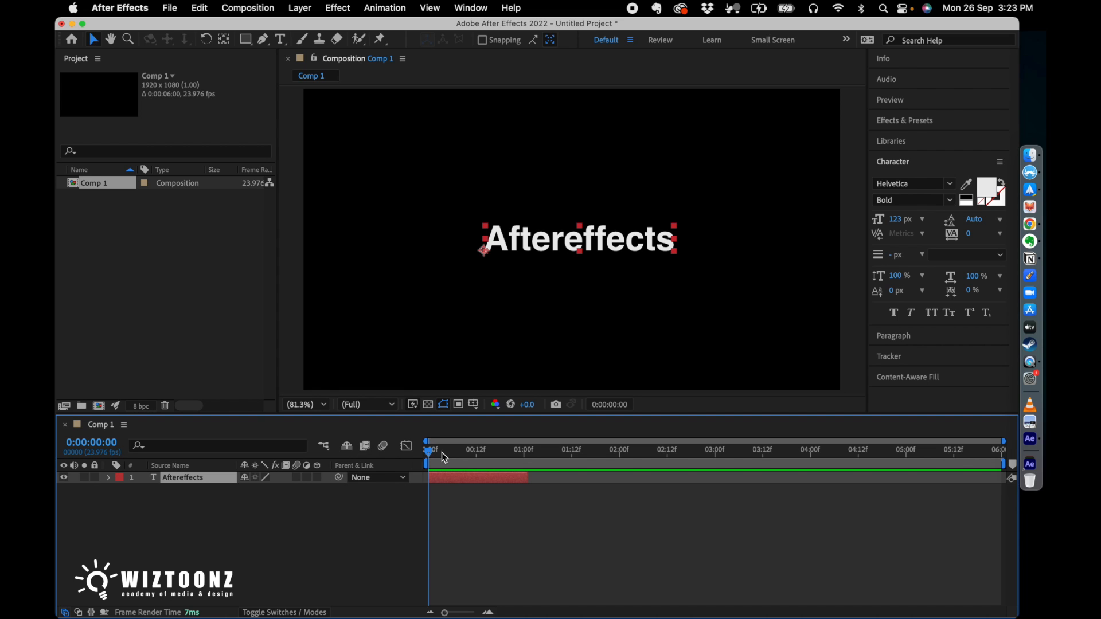
Step: Preview the shortened text layer and extend its end back to the end of the composition
{"action": "key", "text": "space"}
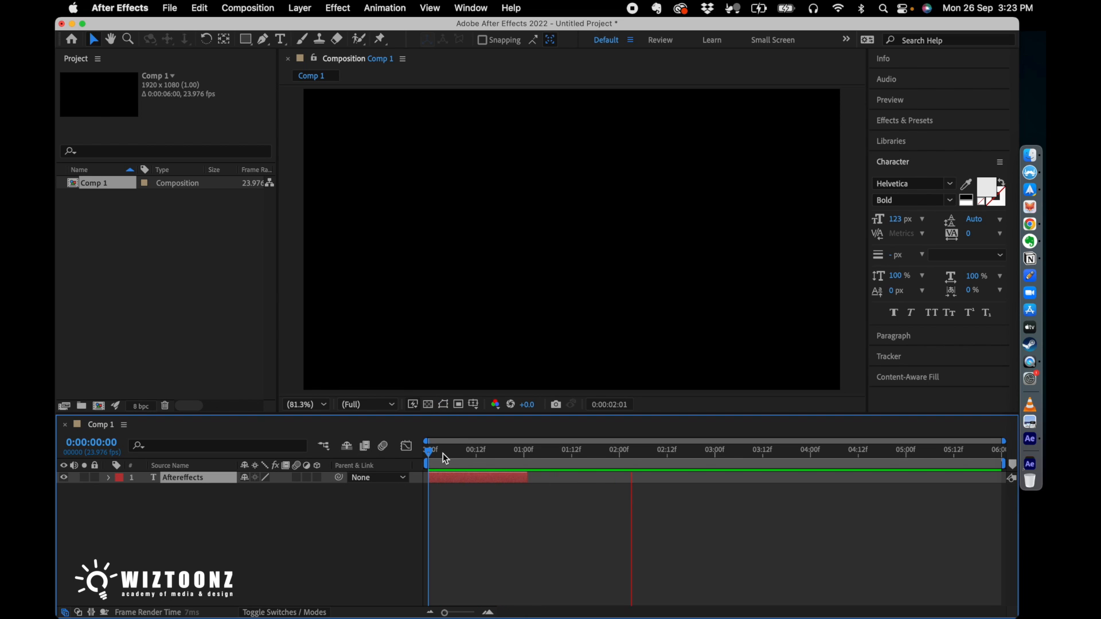
{"action": "key", "text": "space"}
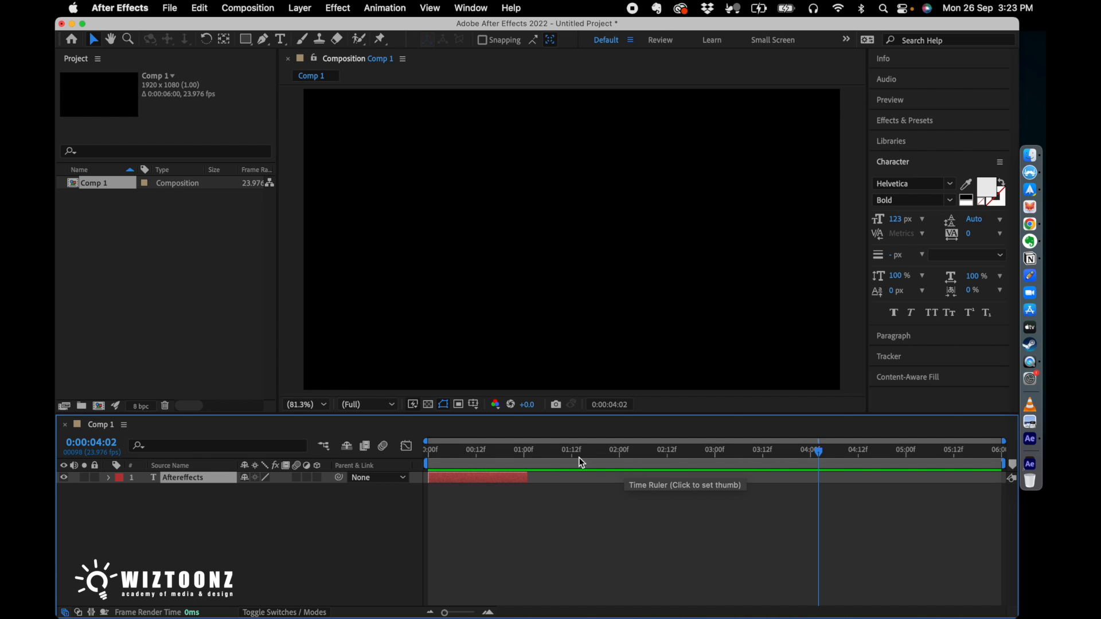
{"action": "left_click_drag", "start_coordinate": [524, 461], "coordinate": [387, 456]}
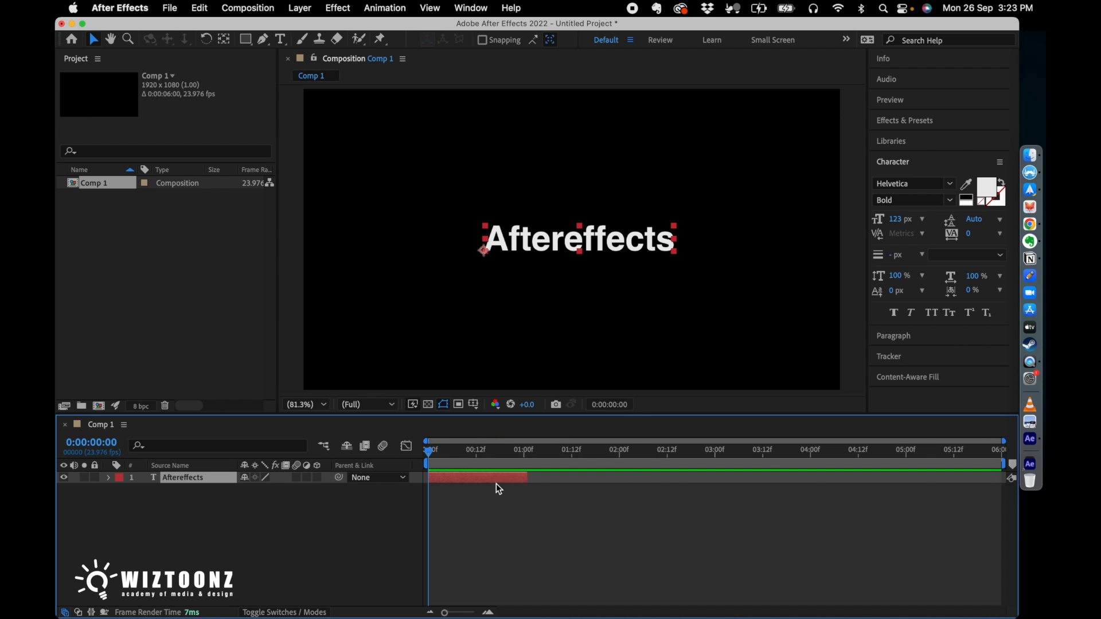
{"action": "left_click_drag", "start_coordinate": [525, 477], "coordinate": [1002, 479]}
{"action": "left_click_drag", "start_coordinate": [464, 450], "coordinate": [427, 448]}
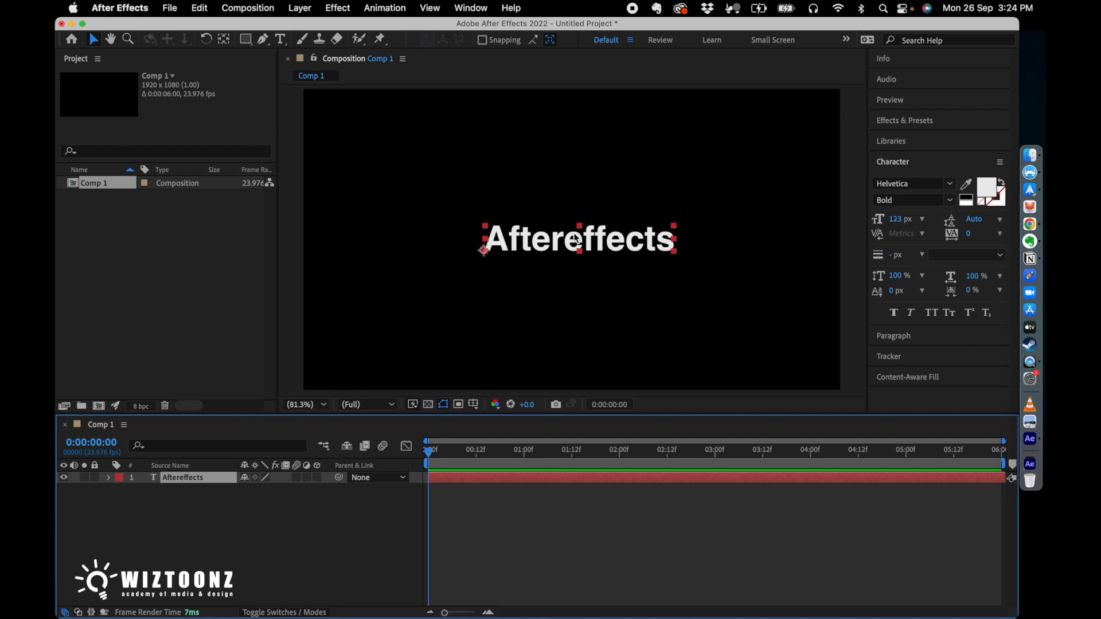
Step: Reveal the text layer's Transform properties and add a Position keyframe at 0:00:00:00
{"action": "left_click", "coordinate": [109, 478]}
{"action": "left_click", "coordinate": [120, 491]}
{"action": "left_click", "coordinate": [120, 492]}
{"action": "left_click", "coordinate": [120, 503]}
{"action": "left_click", "coordinate": [122, 502]}
{"action": "left_click", "coordinate": [121, 502]}
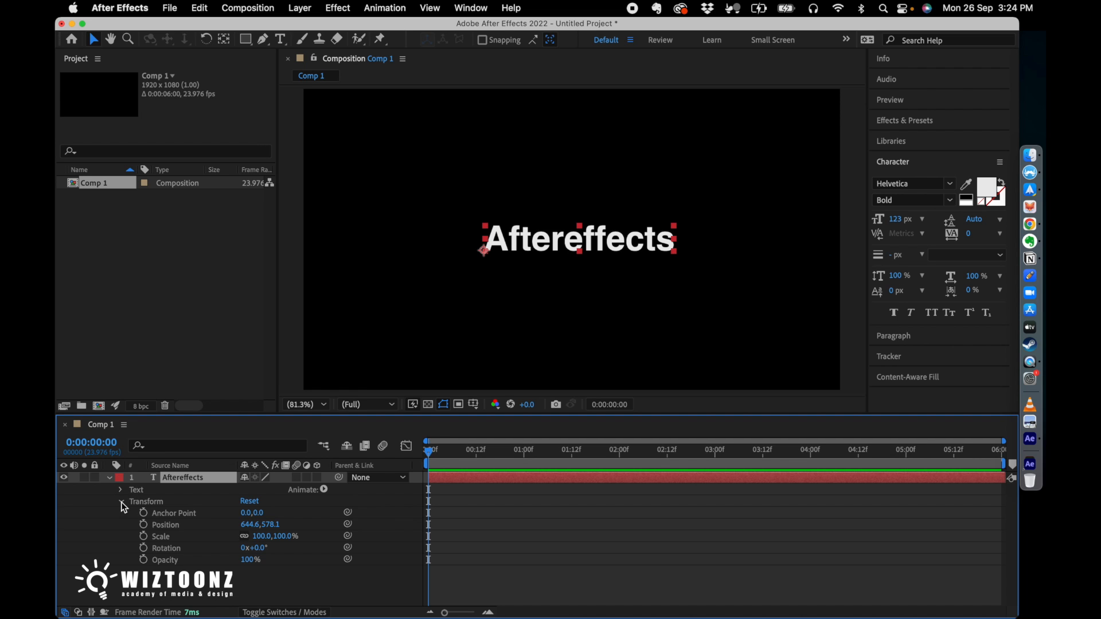
{"action": "left_click", "coordinate": [144, 524]}
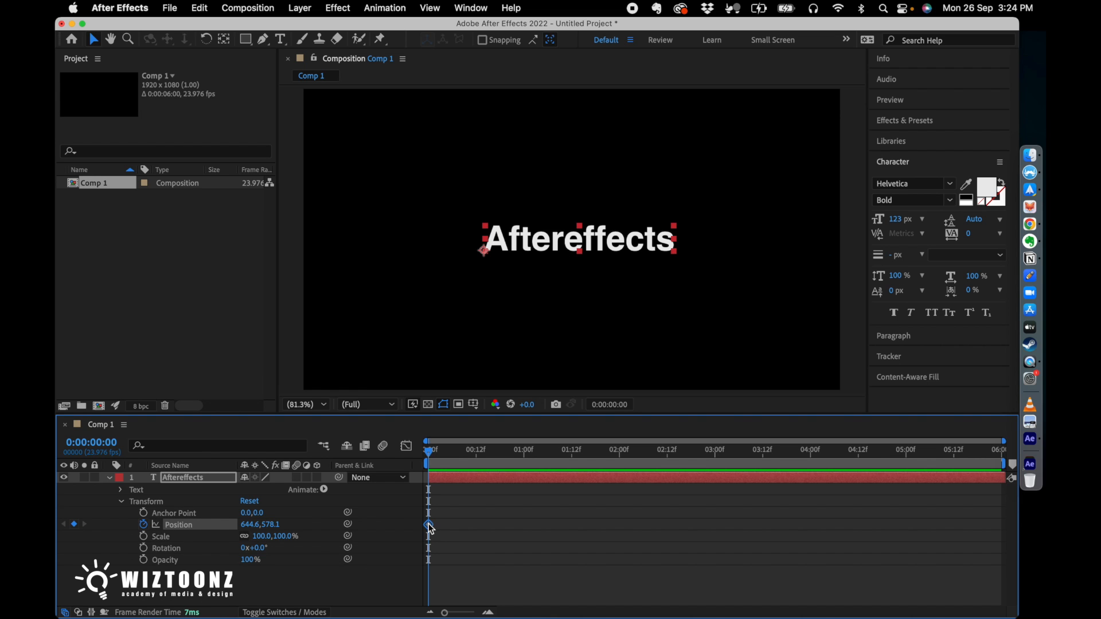
Step: Keyframe the text at 0:00:05:23 straight down to a Position of about 647, 873, and preview the animation from the start
{"action": "left_click_drag", "start_coordinate": [427, 456], "coordinate": [1002, 457]}
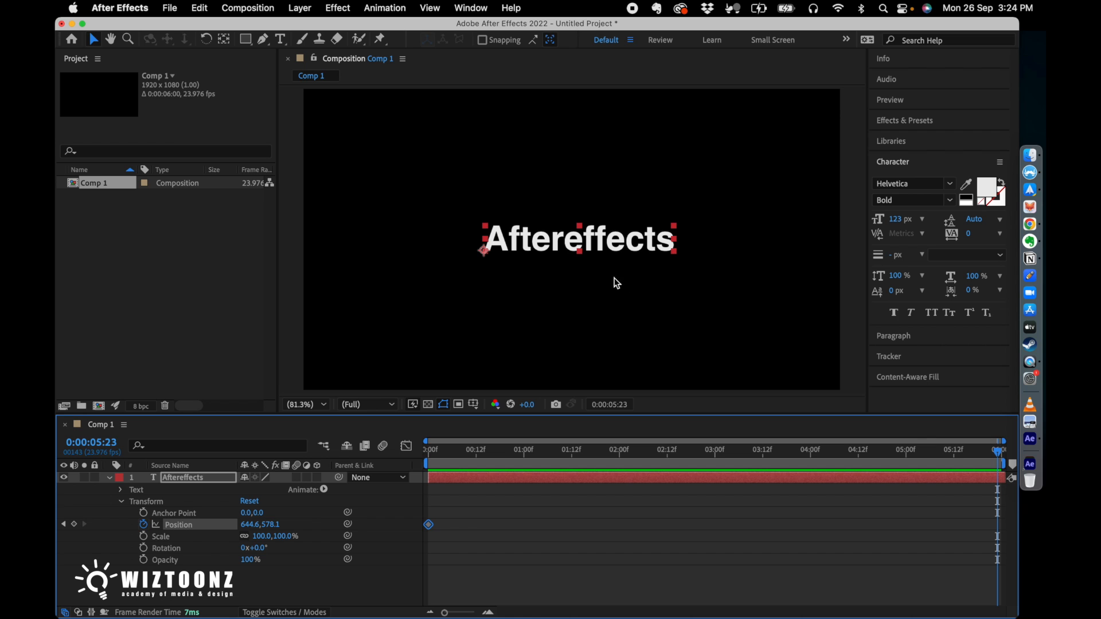
{"action": "left_click_drag", "start_coordinate": [550, 243], "coordinate": [552, 332]}
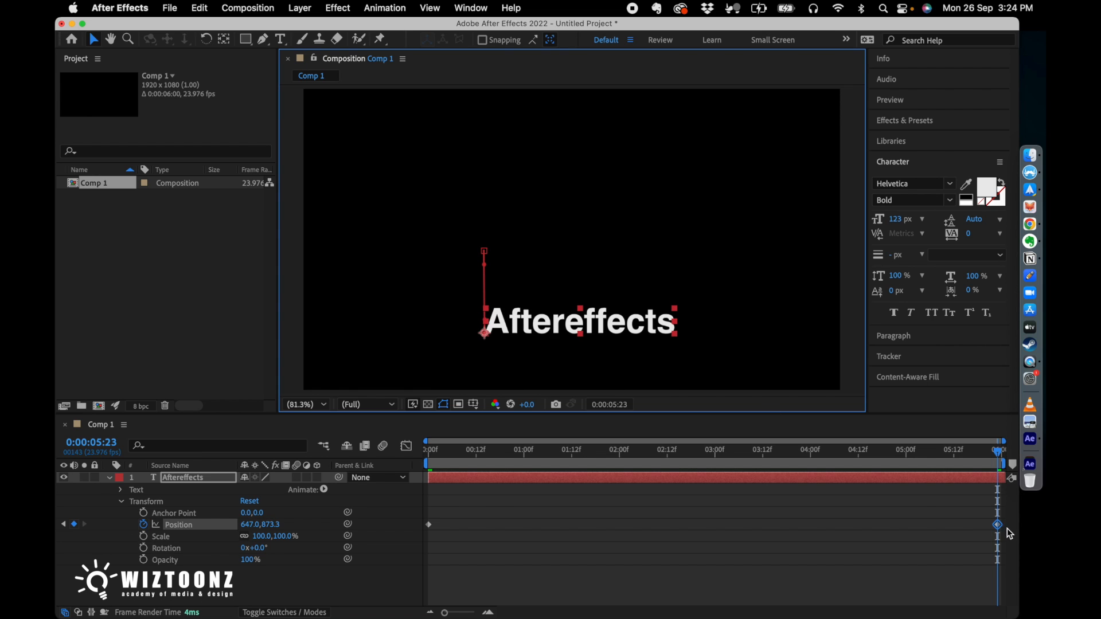
{"action": "left_click_drag", "start_coordinate": [731, 453], "coordinate": [264, 422]}
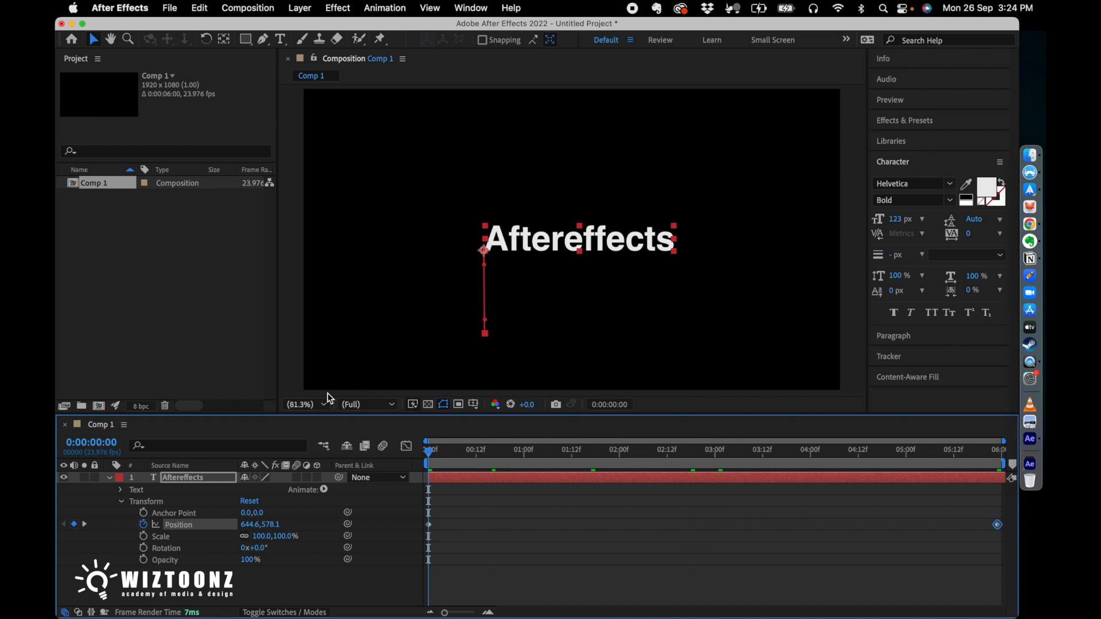
{"action": "key", "text": "space"}
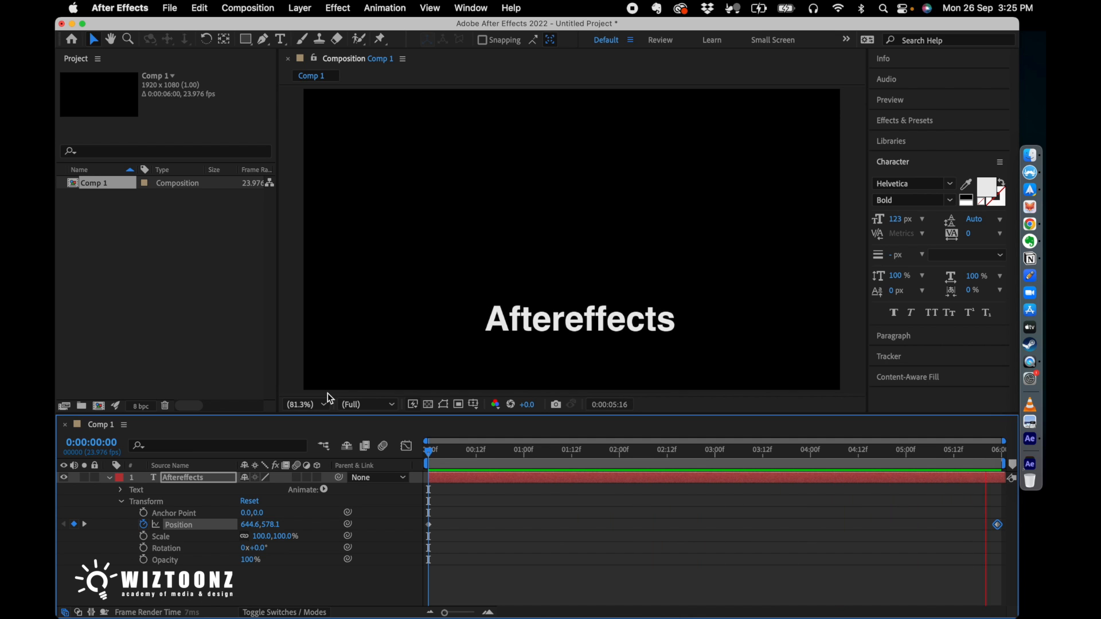
{"action": "key", "text": "space"}
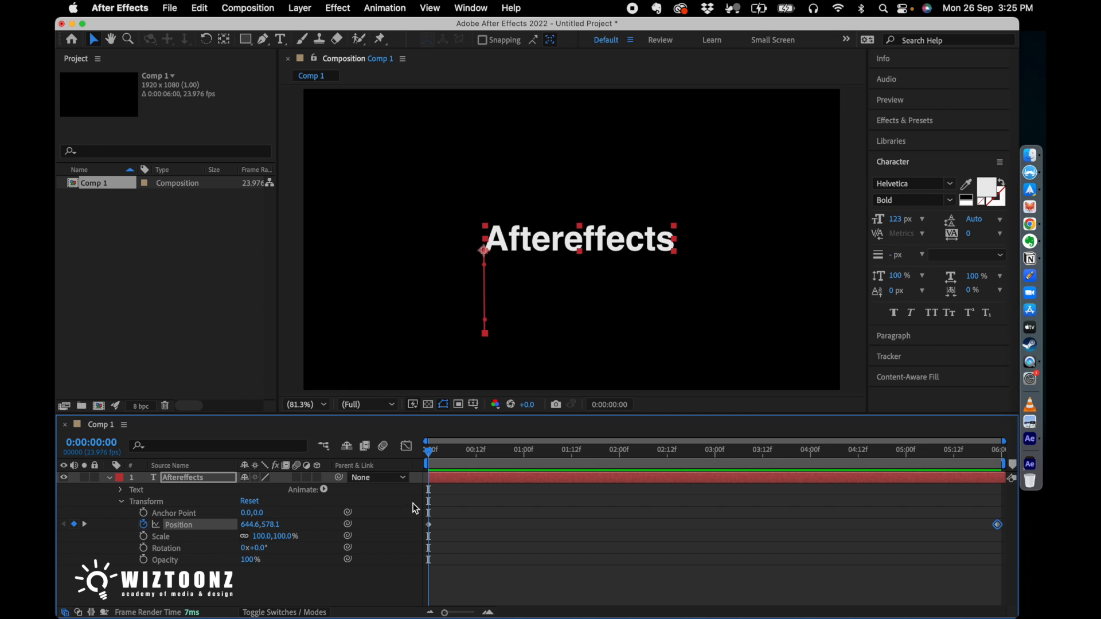
Step: Add a Scale keyframe at 0:00:00:00 with a value of 50%
{"action": "left_click", "coordinate": [144, 537]}
{"action": "left_click", "coordinate": [264, 536]}
{"action": "type", "text": "50"}
{"action": "key", "text": "Return"}
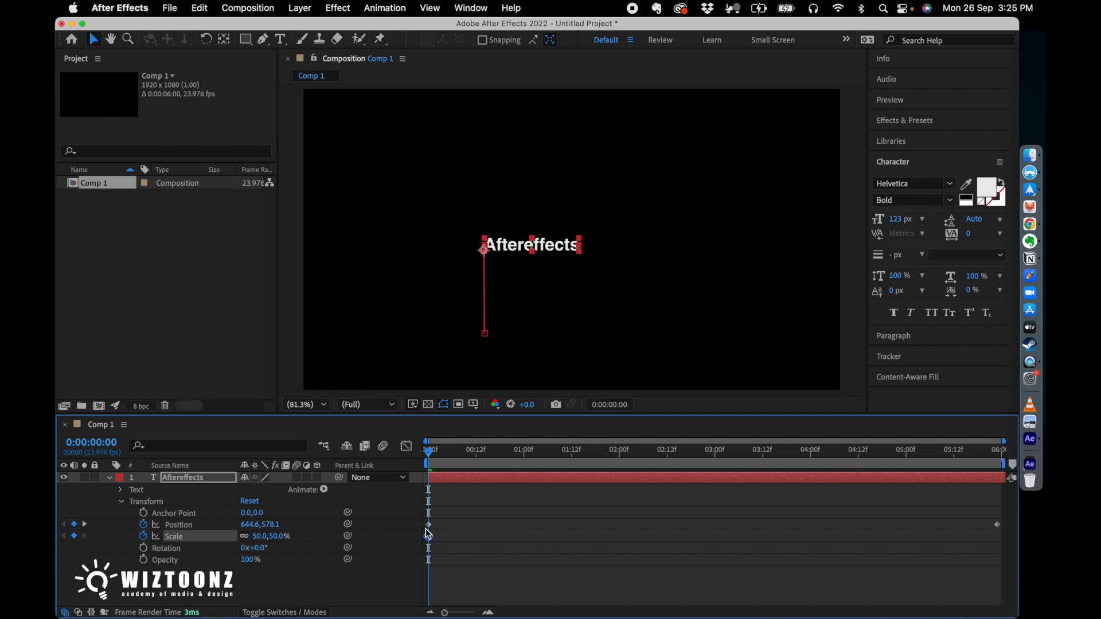
Step: Add a Scale keyframe of 100% to the text layer at 0:00:05:23
{"action": "left_click_drag", "start_coordinate": [982, 455], "coordinate": [998, 451]}
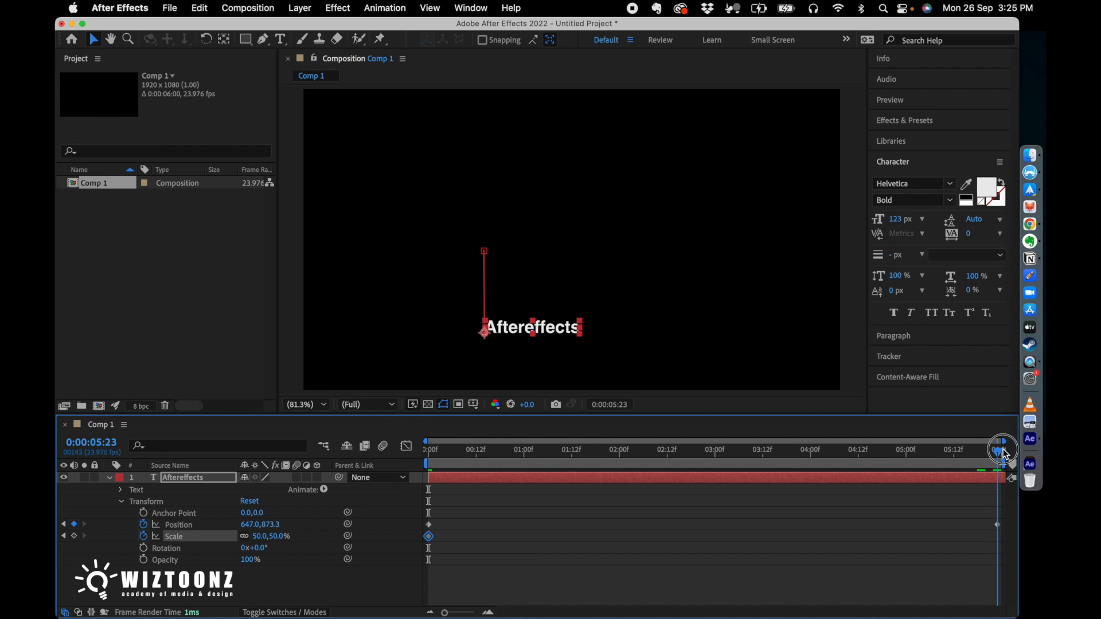
{"action": "left_click", "coordinate": [261, 536]}
{"action": "type", "text": "1"}
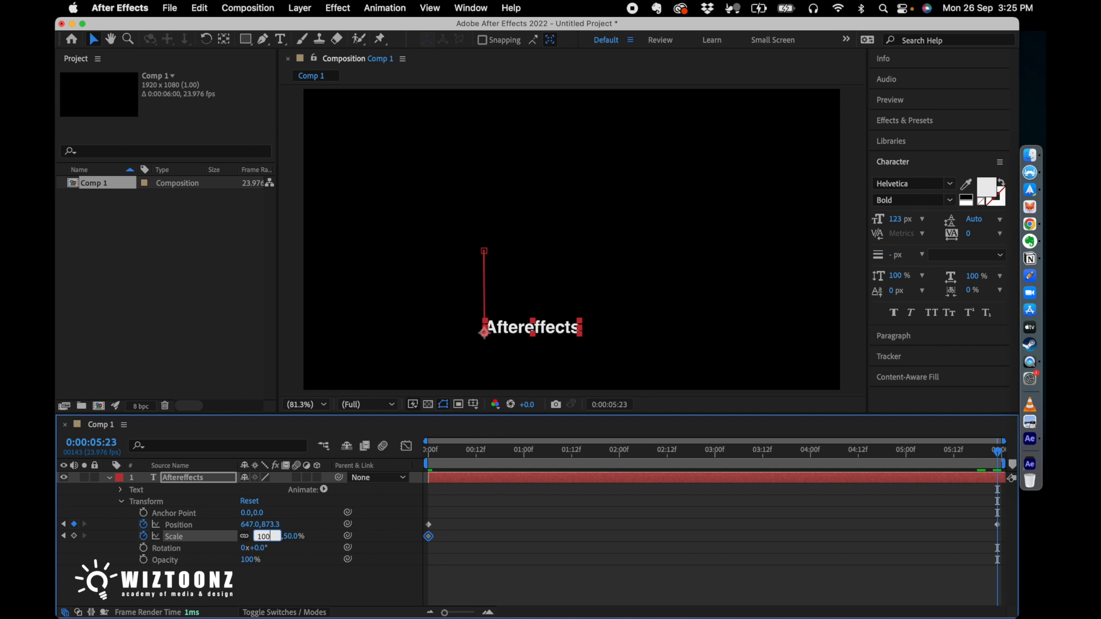
{"action": "type", "text": "00"}
{"action": "key", "text": "Return"}
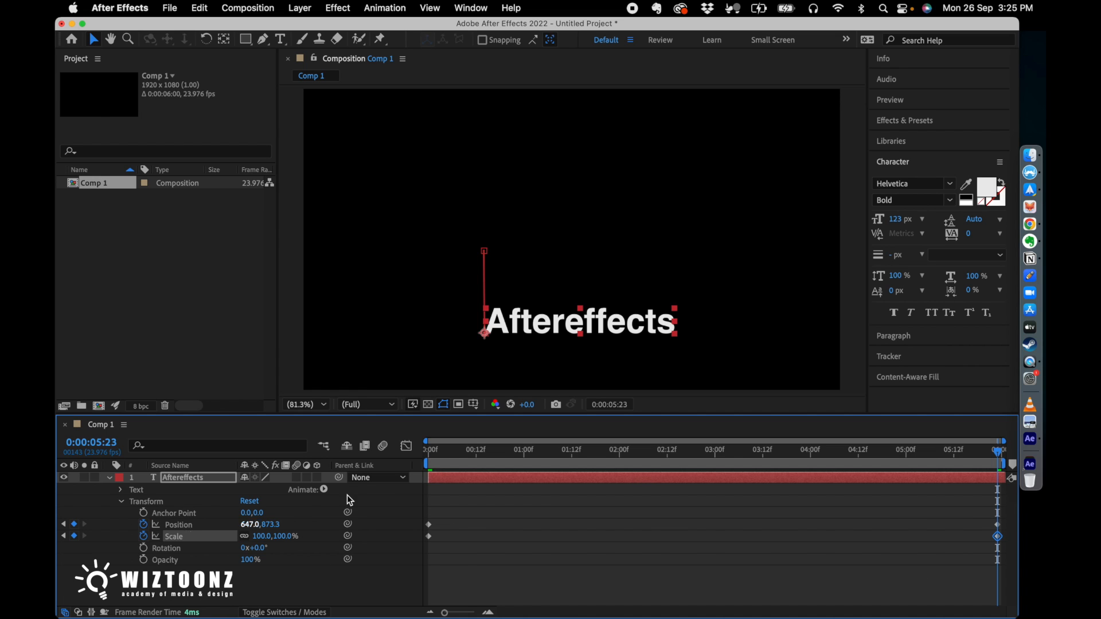
Step: Preview the text's combined position and scale animation from the start, then return to 0:00:00:00
{"action": "key", "text": "space"}
{"action": "left_click_drag", "start_coordinate": [413, 451], "coordinate": [360, 453]}
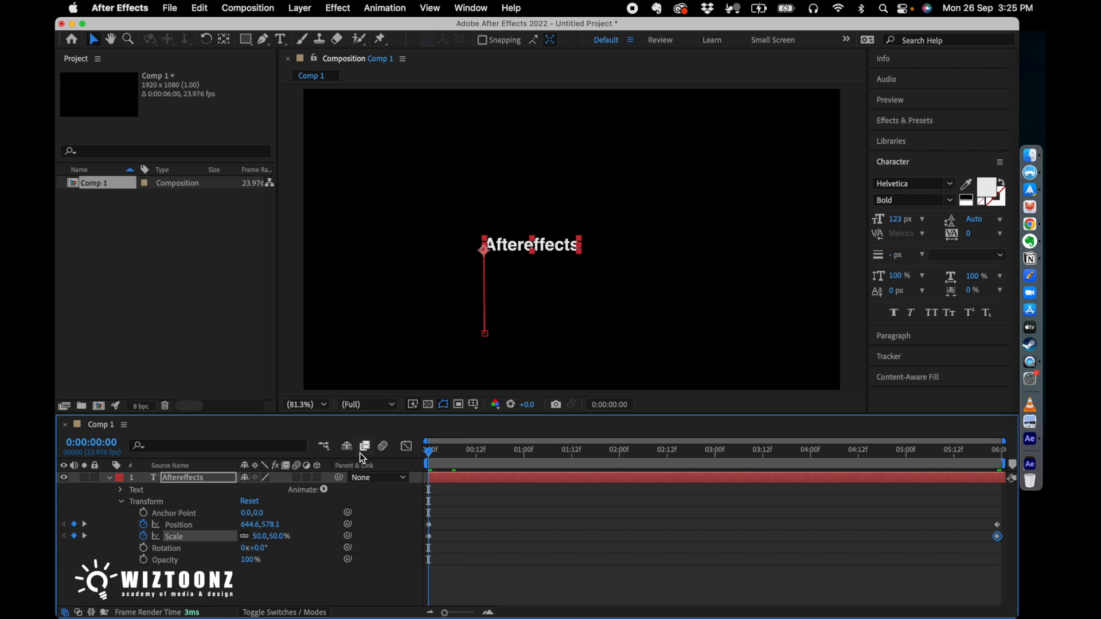
{"action": "key", "text": "space"}
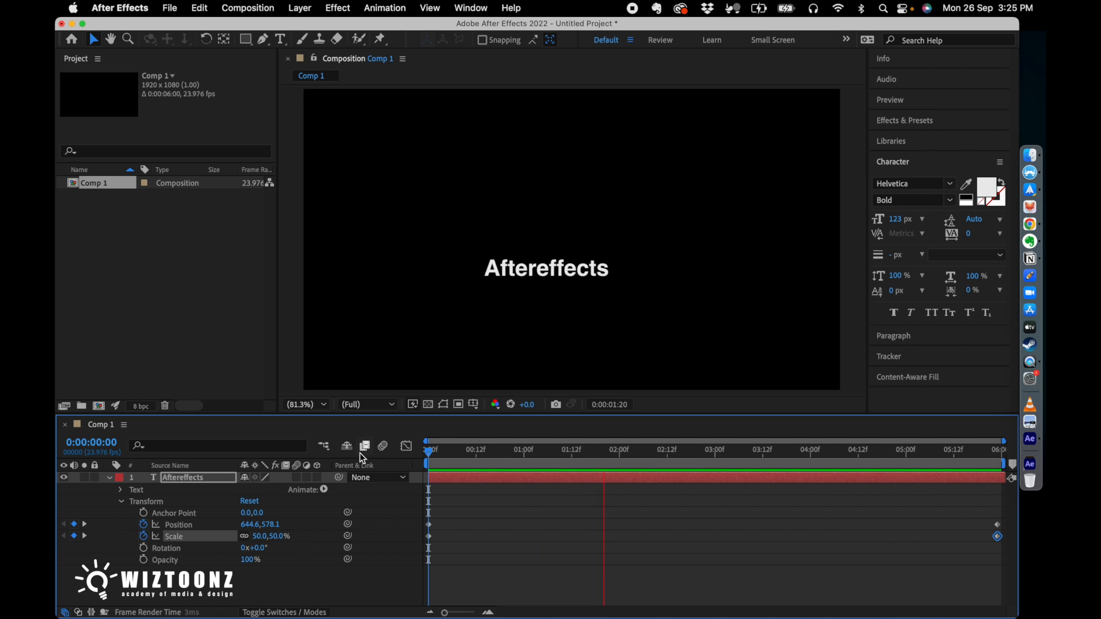
{"action": "key", "text": "space"}
{"action": "left_click", "coordinate": [429, 453]}
{"action": "key", "text": "space"}
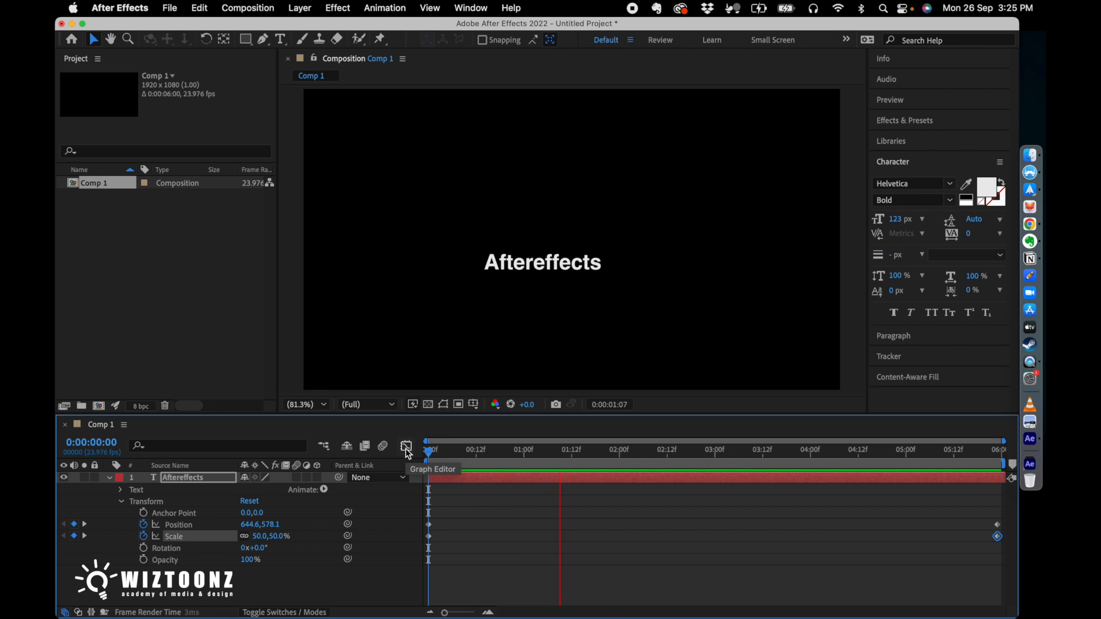
{"action": "key", "text": "space"}
{"action": "left_click_drag", "start_coordinate": [455, 452], "coordinate": [391, 444]}
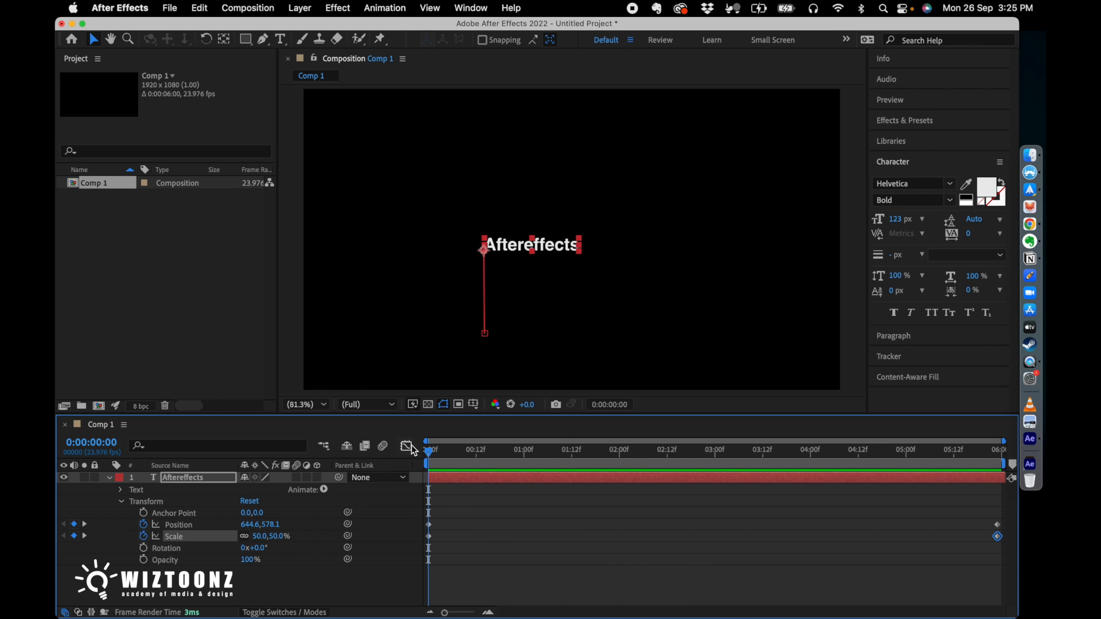
Step: Add an Opacity keyframe of 0% to the text layer at 0:00:00:00
{"action": "left_click", "coordinate": [144, 560]}
{"action": "left_click", "coordinate": [250, 562]}
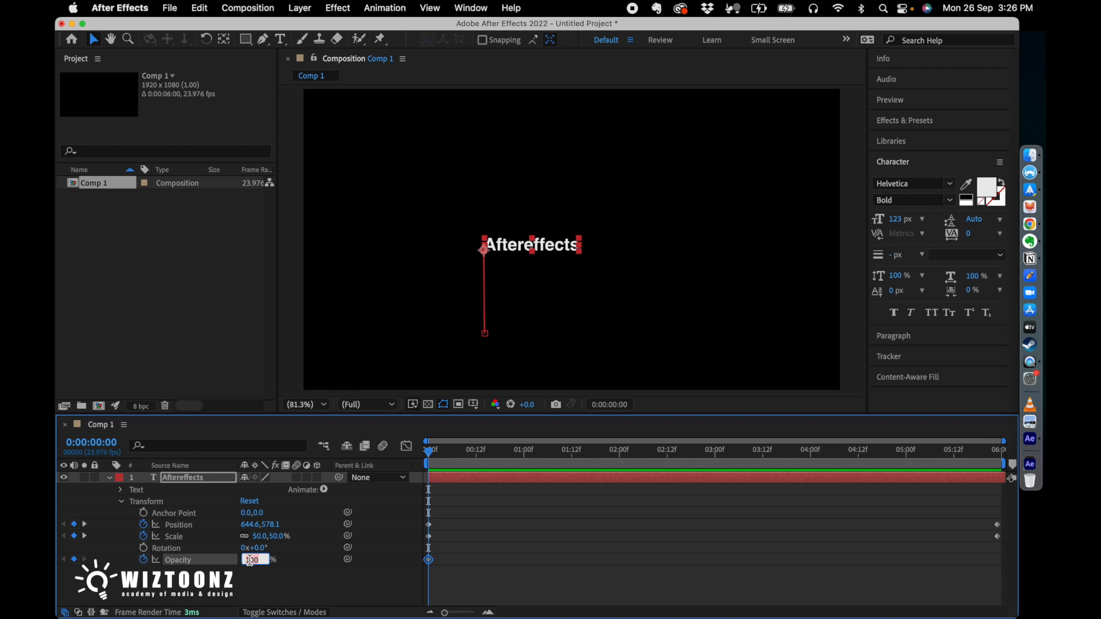
{"action": "type", "text": "0"}
{"action": "key", "text": "Return"}
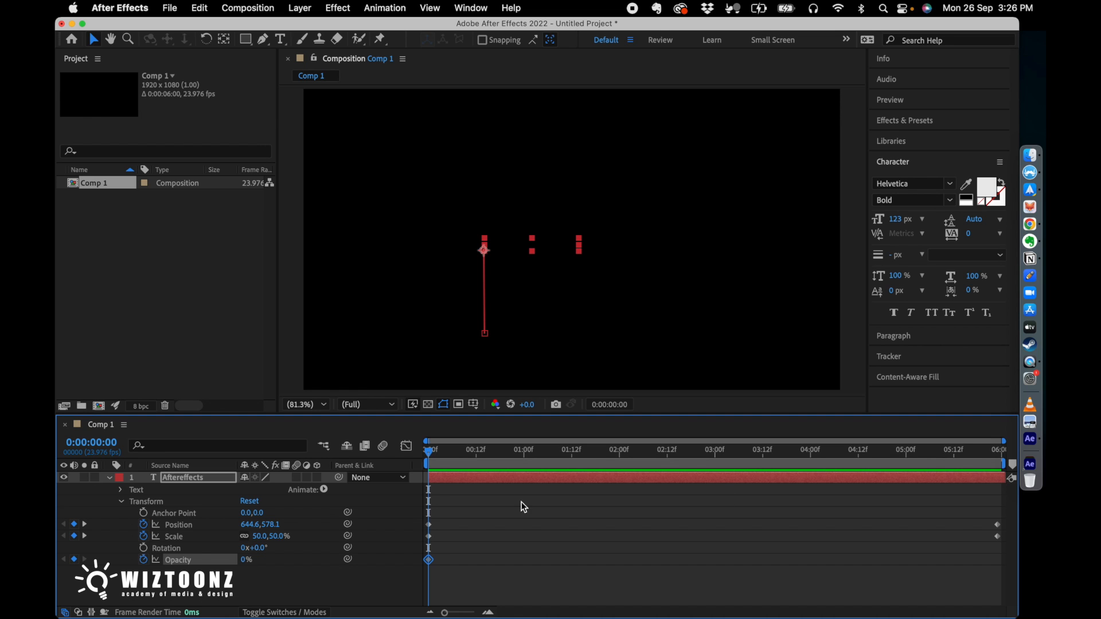
Step: Add an Opacity keyframe of 100% to the text layer at 0:00:05:23
{"action": "left_click_drag", "start_coordinate": [882, 450], "coordinate": [1004, 451]}
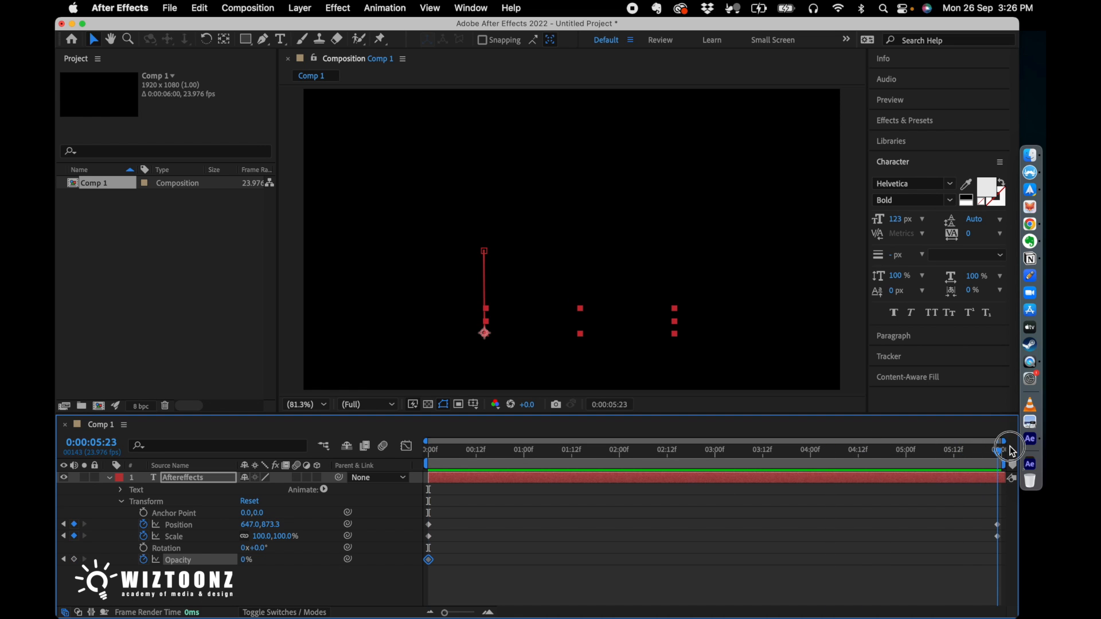
{"action": "left_click", "coordinate": [246, 560]}
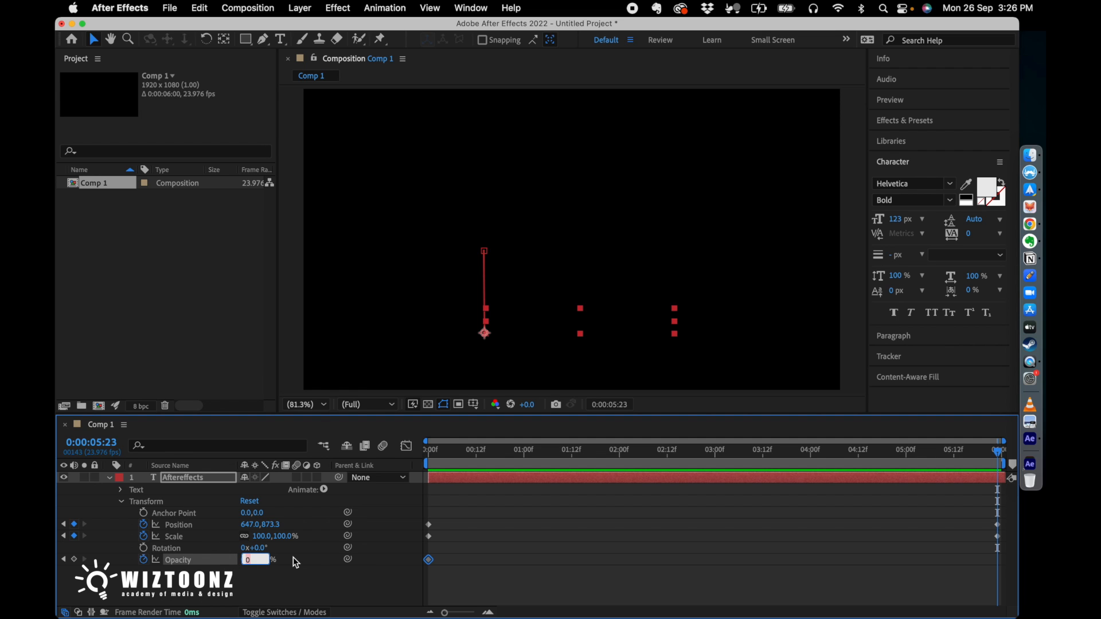
{"action": "type", "text": "100"}
{"action": "key", "text": "Return"}
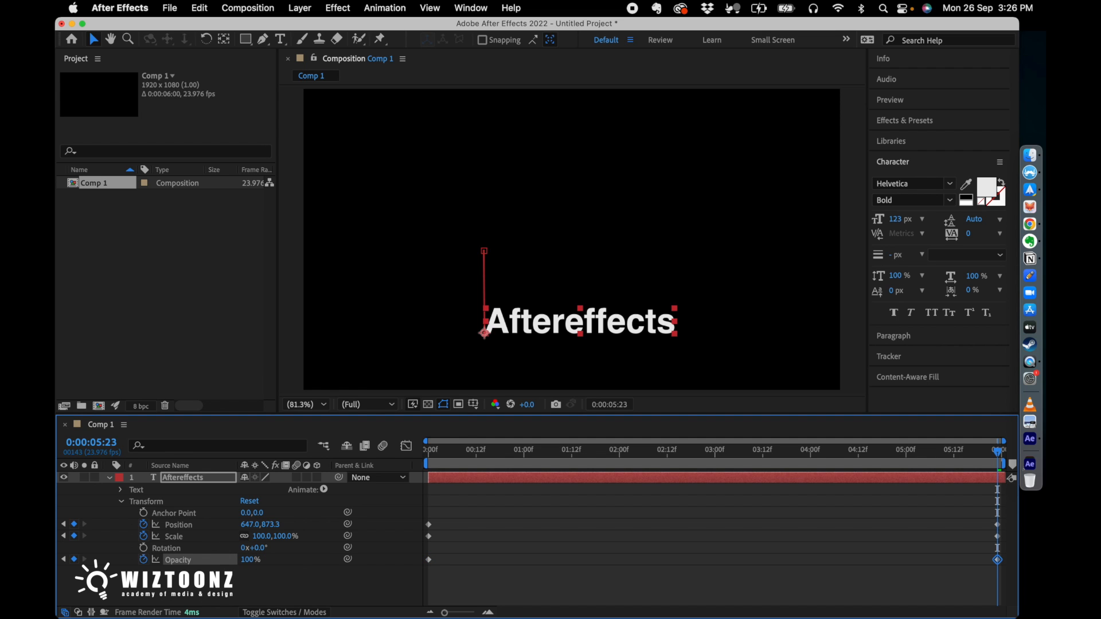
Step: Preview the text's fade-in together with its movement and scaling from the start of the composition
{"action": "left_click", "coordinate": [350, 442]}
{"action": "key", "text": "Home"}
{"action": "key", "text": "space"}
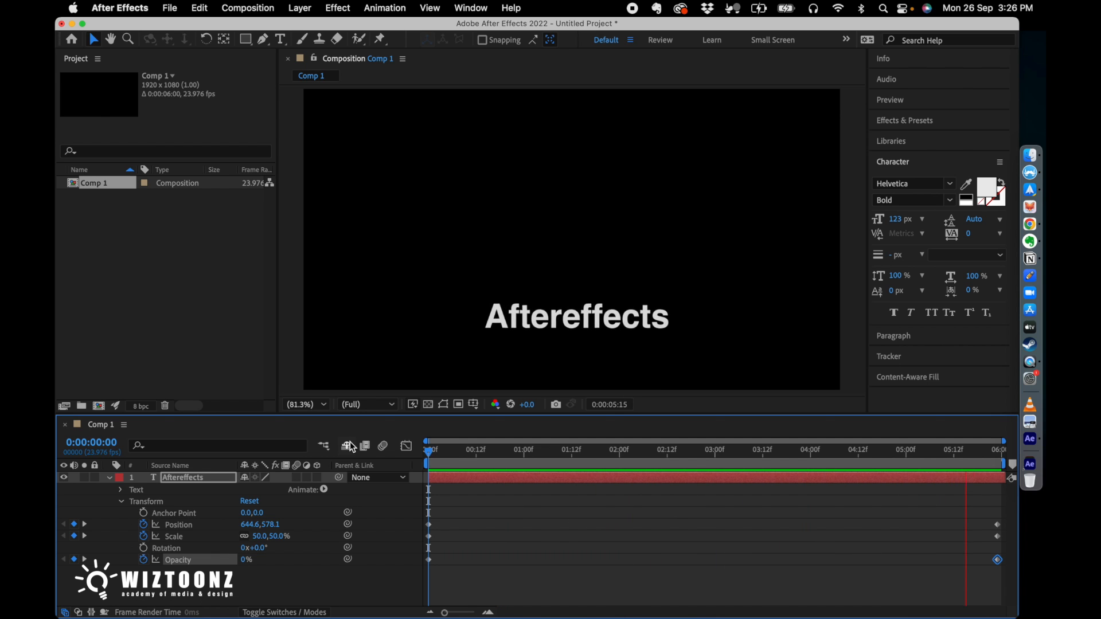
{"action": "key", "text": "space"}
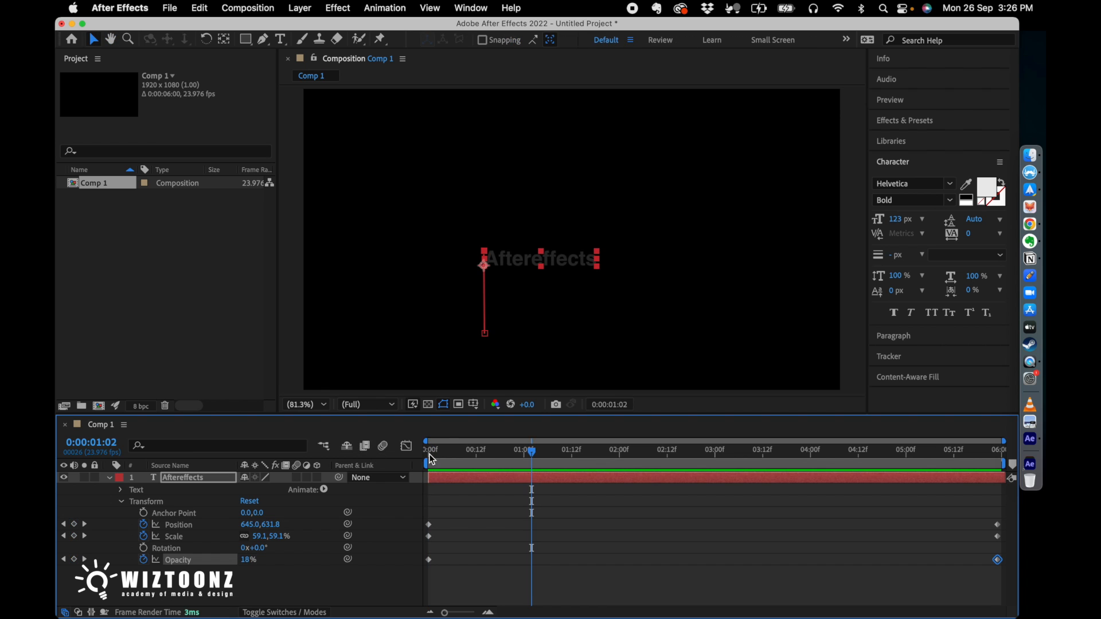
Step: Return to 0:00:00:00, deselect the text layer and collapse its properties
{"action": "left_click", "coordinate": [429, 450]}
{"action": "left_click", "coordinate": [246, 570]}
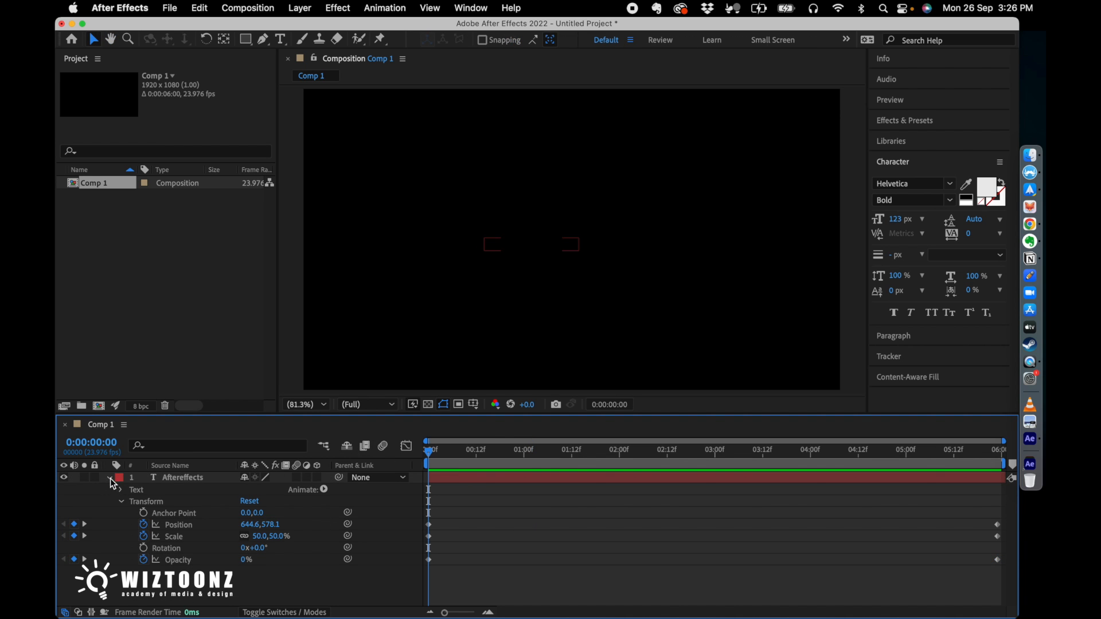
{"action": "left_click", "coordinate": [110, 479]}
{"action": "left_click_drag", "start_coordinate": [448, 459], "coordinate": [402, 450]}
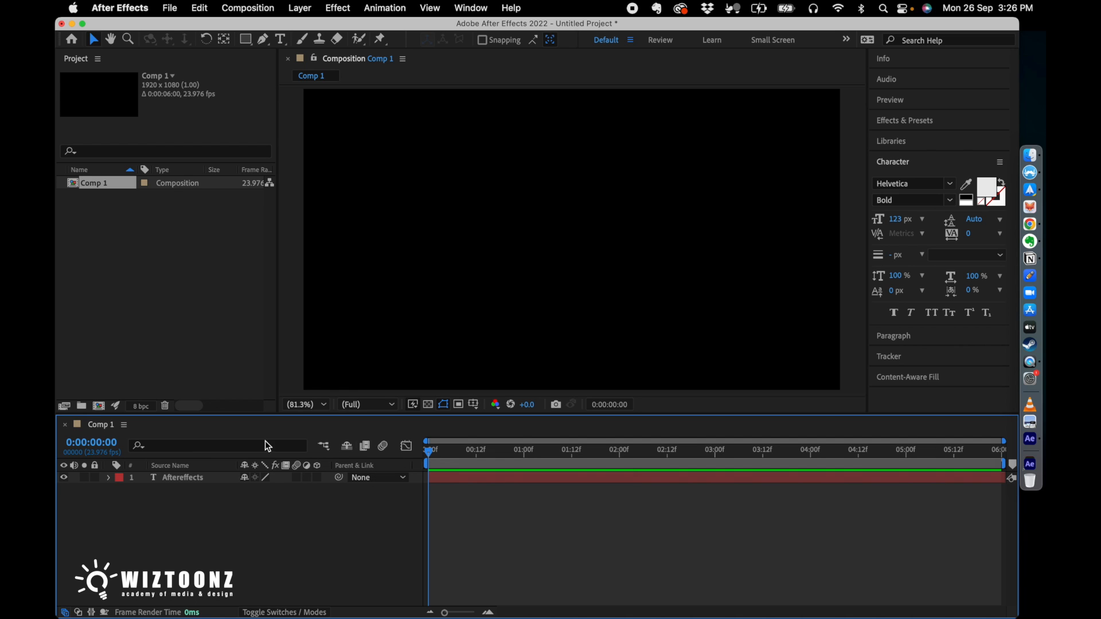
Step: Draw a circle with the Ellipse tool near the middle of the composition and set its stroke to None
{"action": "left_click_drag", "start_coordinate": [248, 39], "coordinate": [282, 70]}
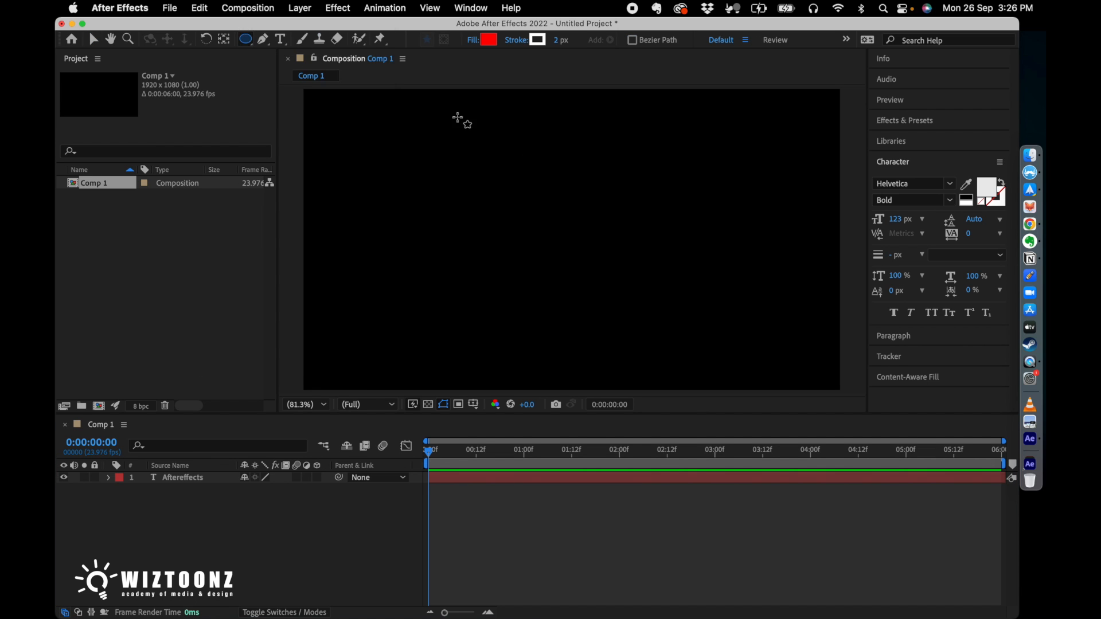
{"action": "mouse_move", "coordinate": [486, 186]}
{"action": "left_mouse_down"}
{"action": "mouse_move", "coordinate": [558, 257]}
{"action": "mouse_move", "coordinate": [573, 289]}
{"action": "left_mouse_up"}
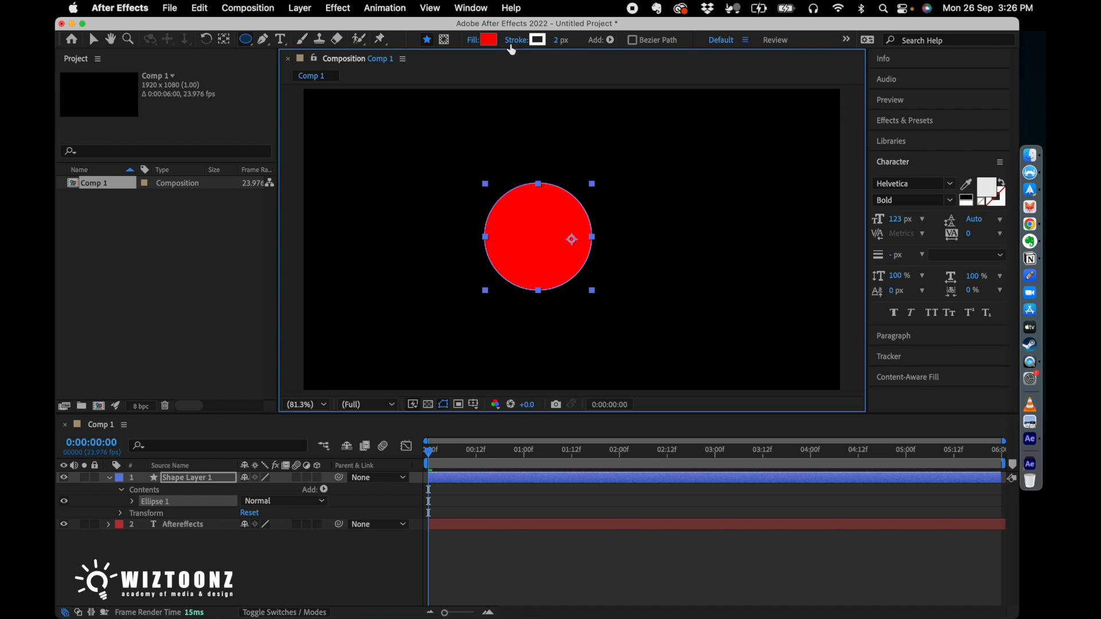
{"action": "left_click", "coordinate": [538, 40]}
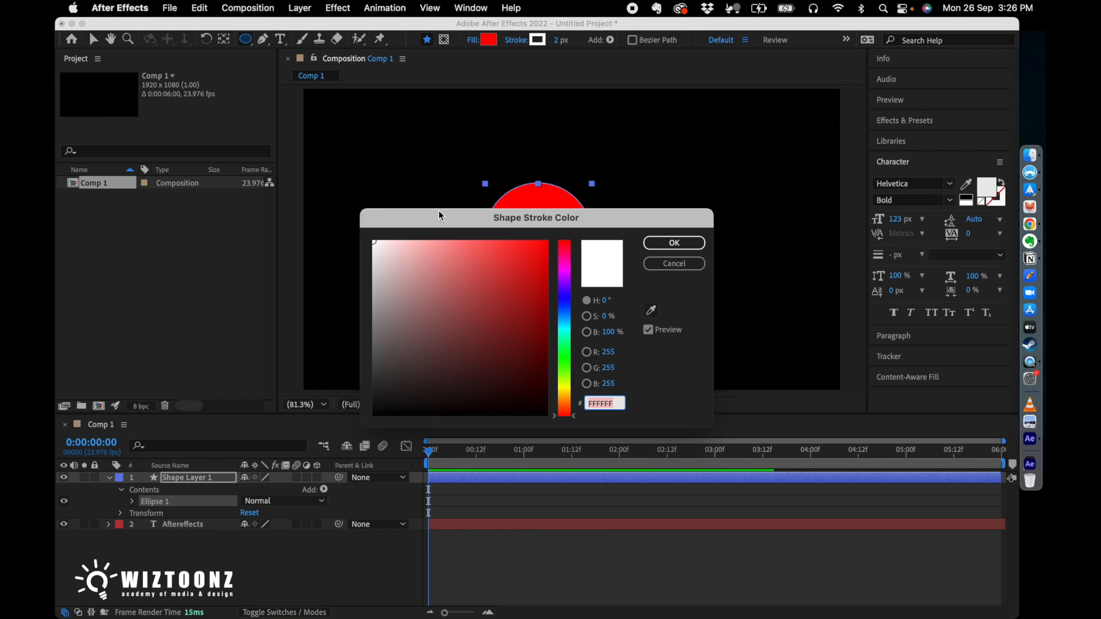
{"action": "left_click", "coordinate": [657, 263]}
{"action": "left_click", "coordinate": [514, 40]}
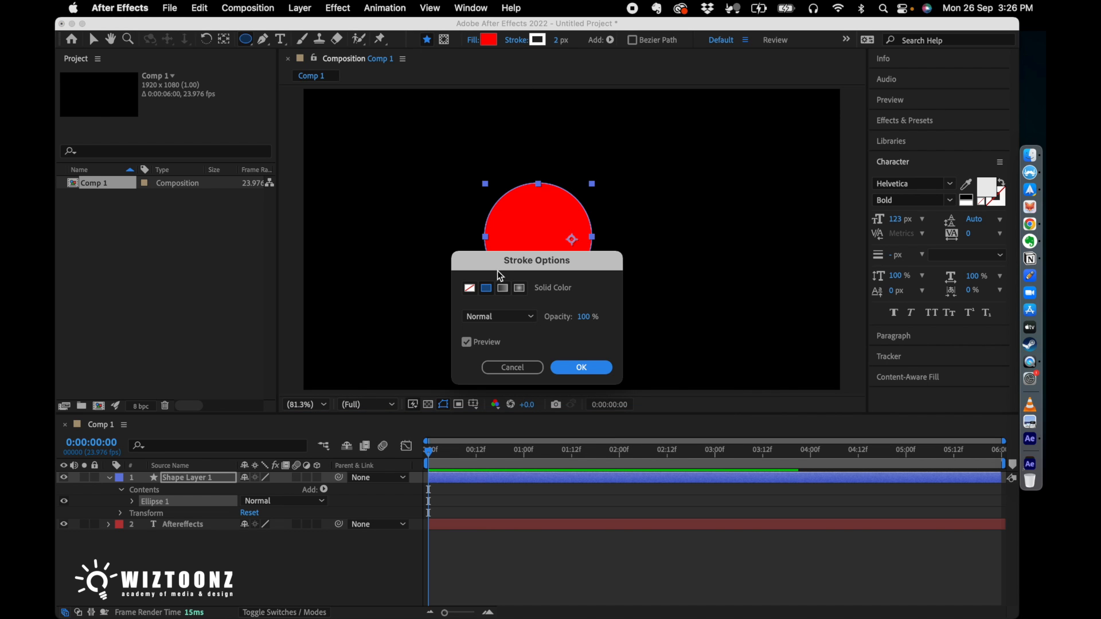
{"action": "left_click", "coordinate": [470, 288]}
{"action": "left_click", "coordinate": [586, 371]}
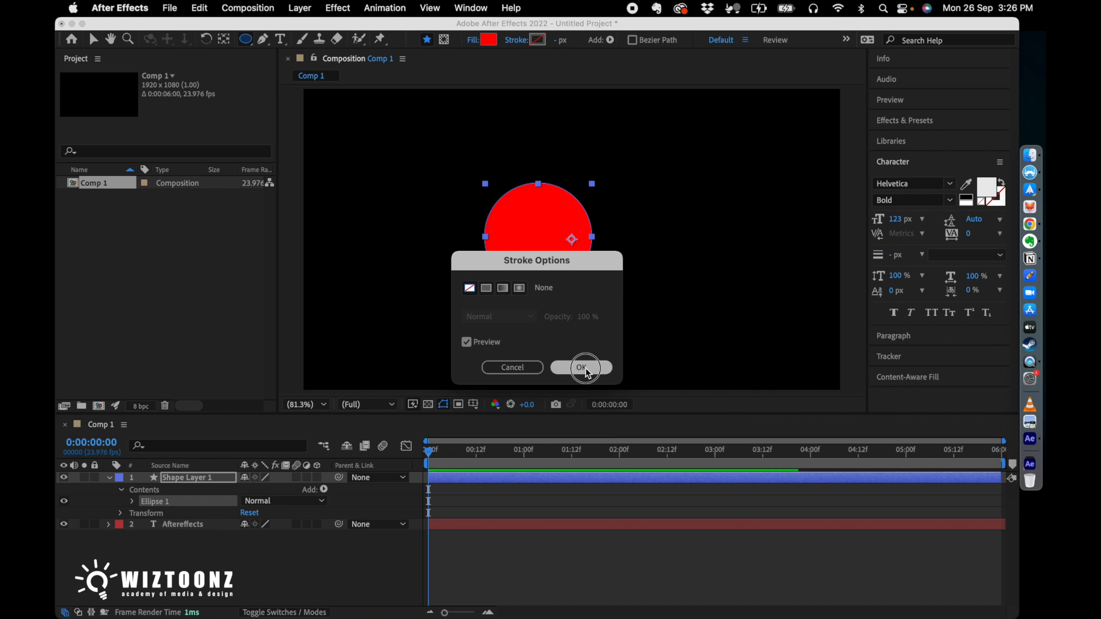
Step: Set the circle's fill to yellow (F7FF00) and collapse the shape layer's properties
{"action": "left_click", "coordinate": [488, 40]}
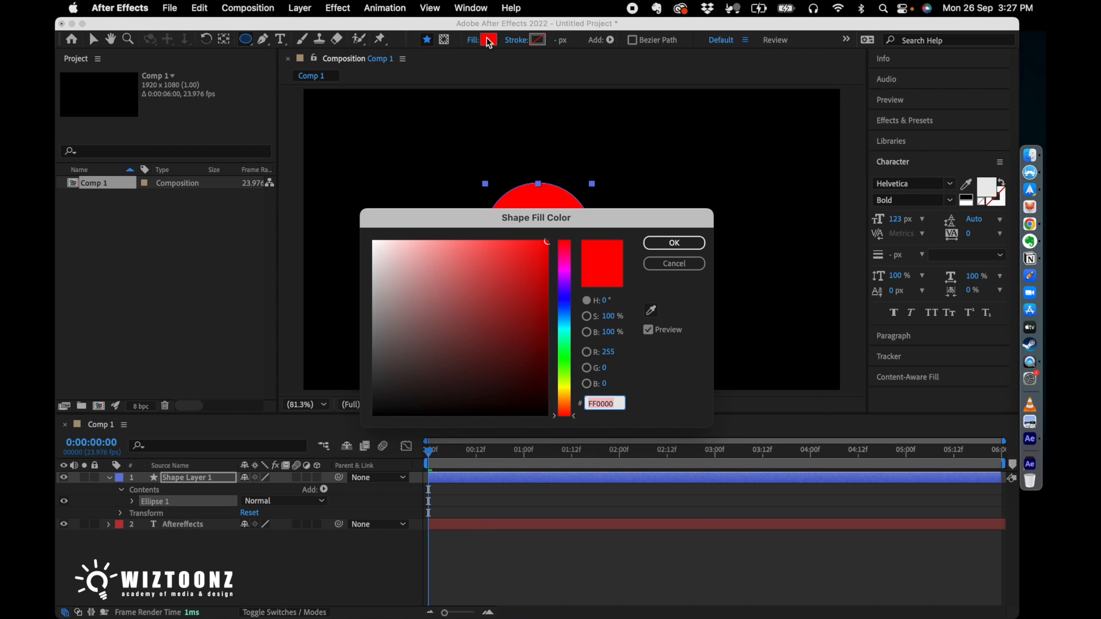
{"action": "left_click", "coordinate": [564, 385]}
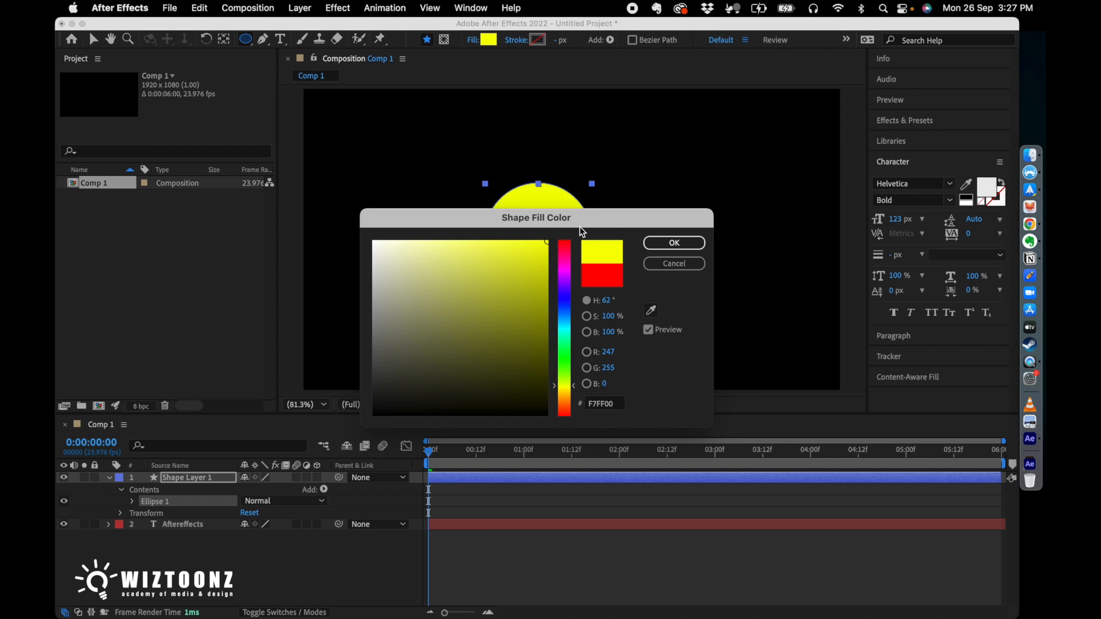
{"action": "left_click", "coordinate": [669, 243]}
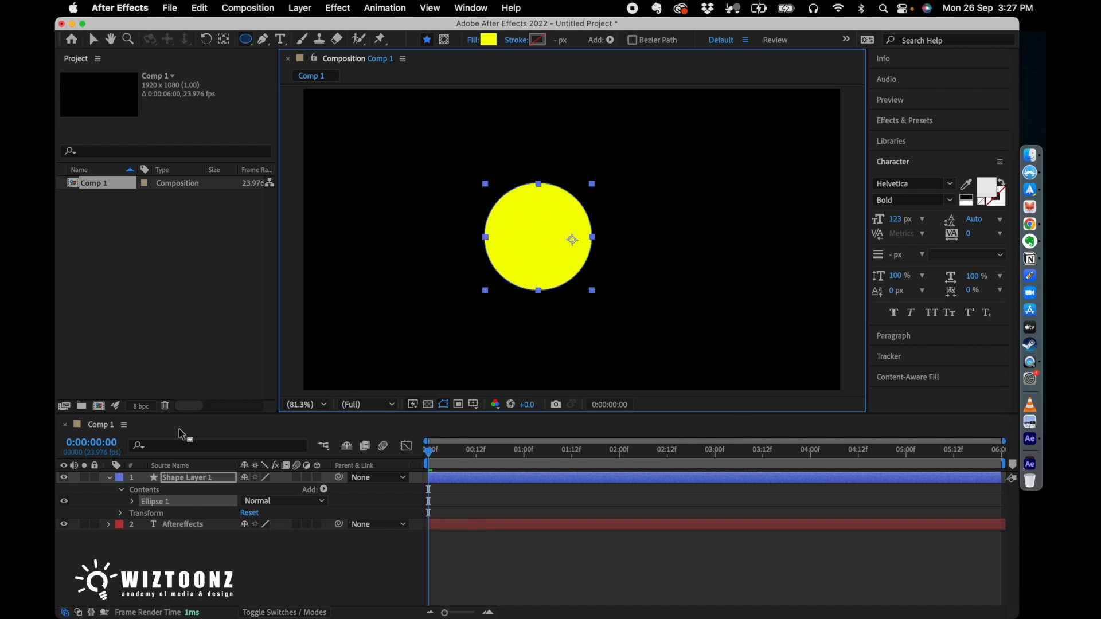
{"action": "left_click", "coordinate": [109, 478]}
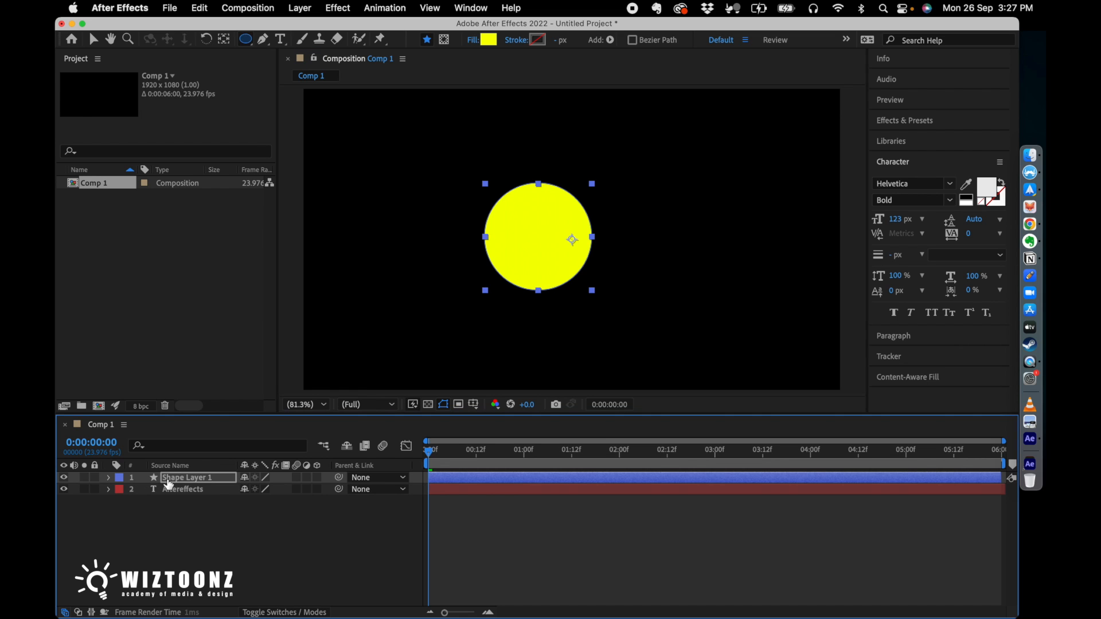
{"action": "left_click", "coordinate": [109, 477]}
{"action": "left_click", "coordinate": [109, 478]}
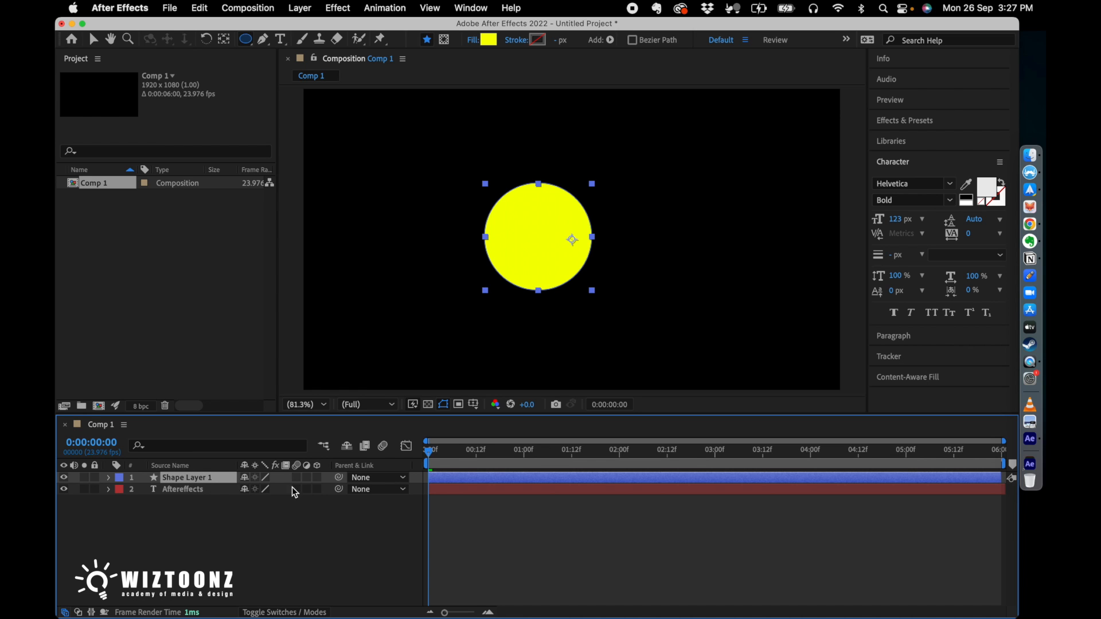
Step: Move the yellow circle down and to the right with the Selection tool, to the lower part of the frame
{"action": "left_click", "coordinate": [93, 39]}
{"action": "left_click", "coordinate": [467, 214]}
{"action": "left_click", "coordinate": [521, 257]}
{"action": "left_click", "coordinate": [533, 238]}
{"action": "left_click_drag", "start_coordinate": [534, 238], "coordinate": [623, 316]}
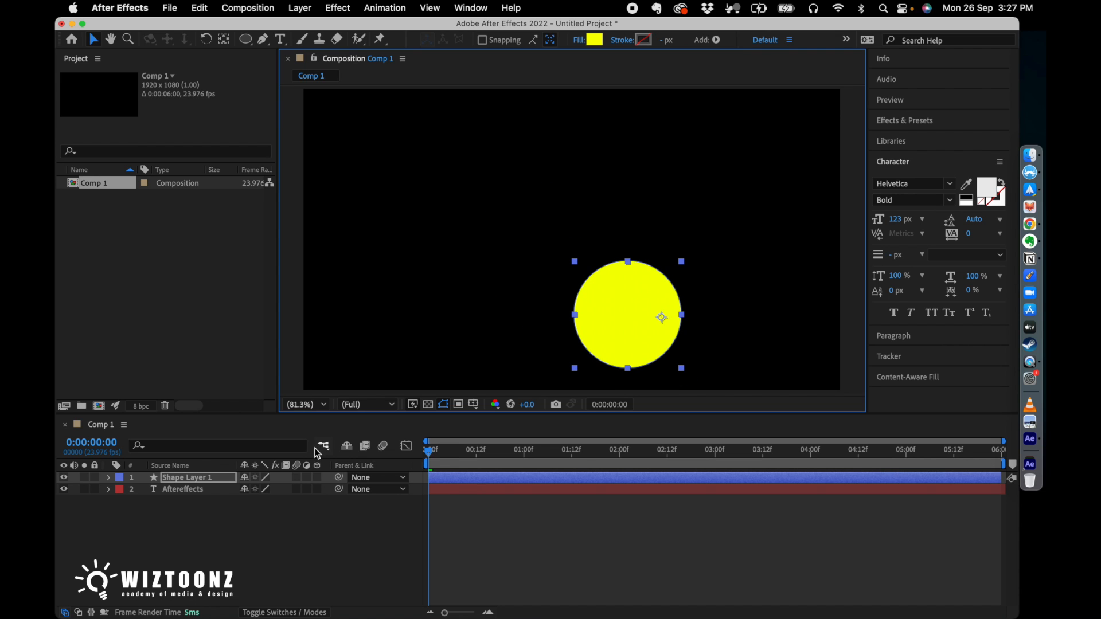
Step: Place the circle's shape layer beneath the text layer and preview the composition
{"action": "left_click_drag", "start_coordinate": [181, 484], "coordinate": [177, 500]}
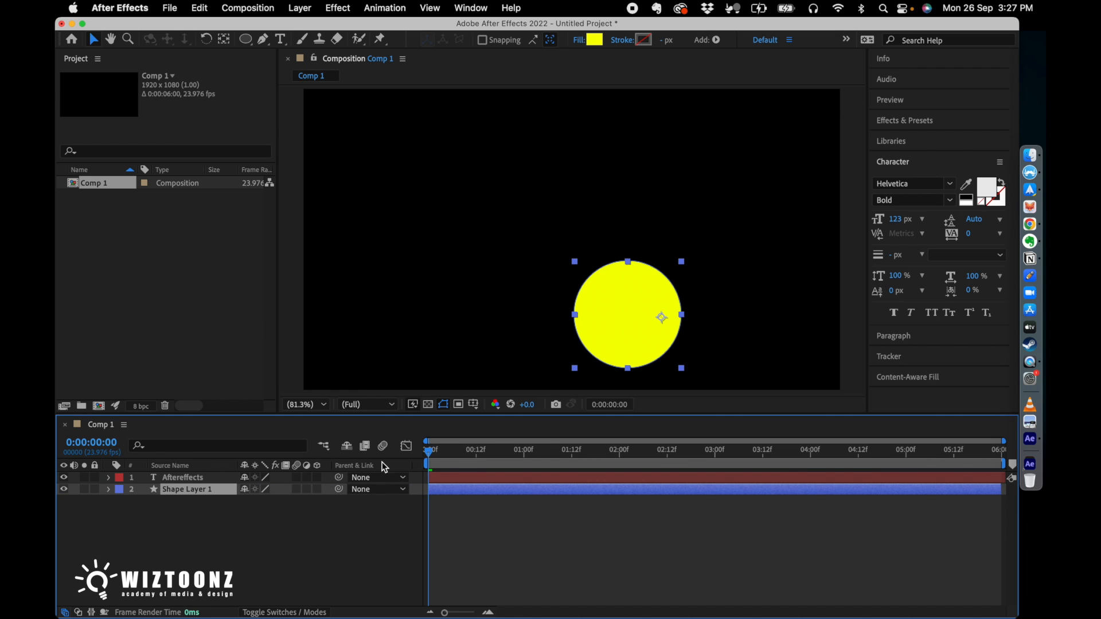
{"action": "key", "text": "space"}
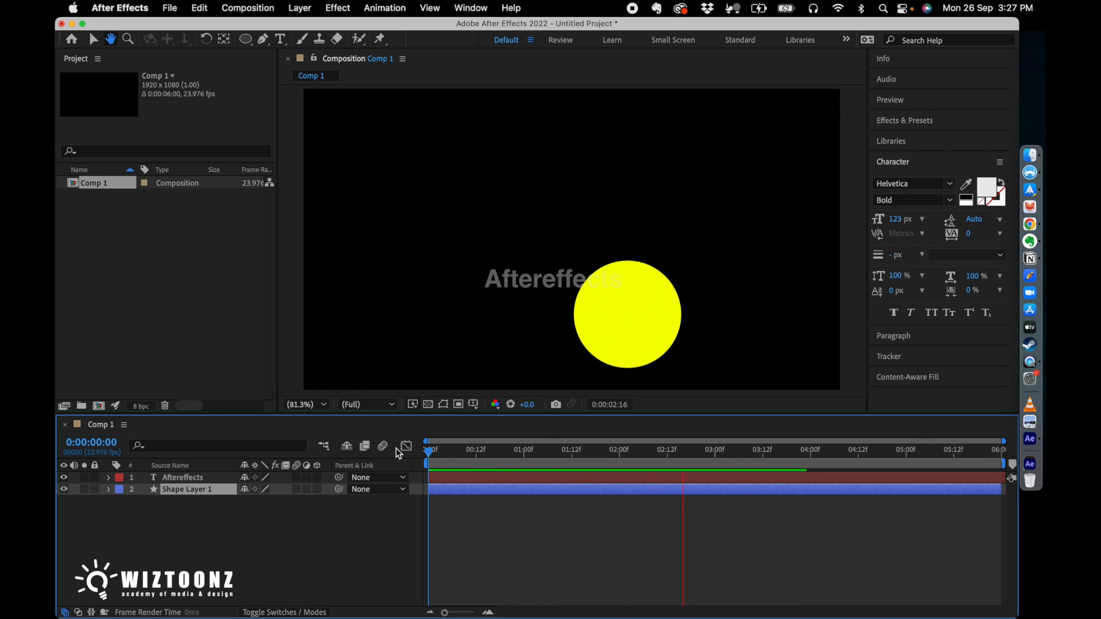
{"action": "key", "text": "space"}
Step: Undo the layer reordering so the circle's shape layer sits above the text layer
{"action": "left_click_drag", "start_coordinate": [432, 457], "coordinate": [543, 450]}
{"action": "left_click_drag", "start_coordinate": [620, 328], "coordinate": [562, 301]}
{"action": "key", "text": "super+z"}
{"action": "left_click_drag", "start_coordinate": [479, 303], "coordinate": [547, 316]}
{"action": "left_click", "coordinate": [396, 460]}
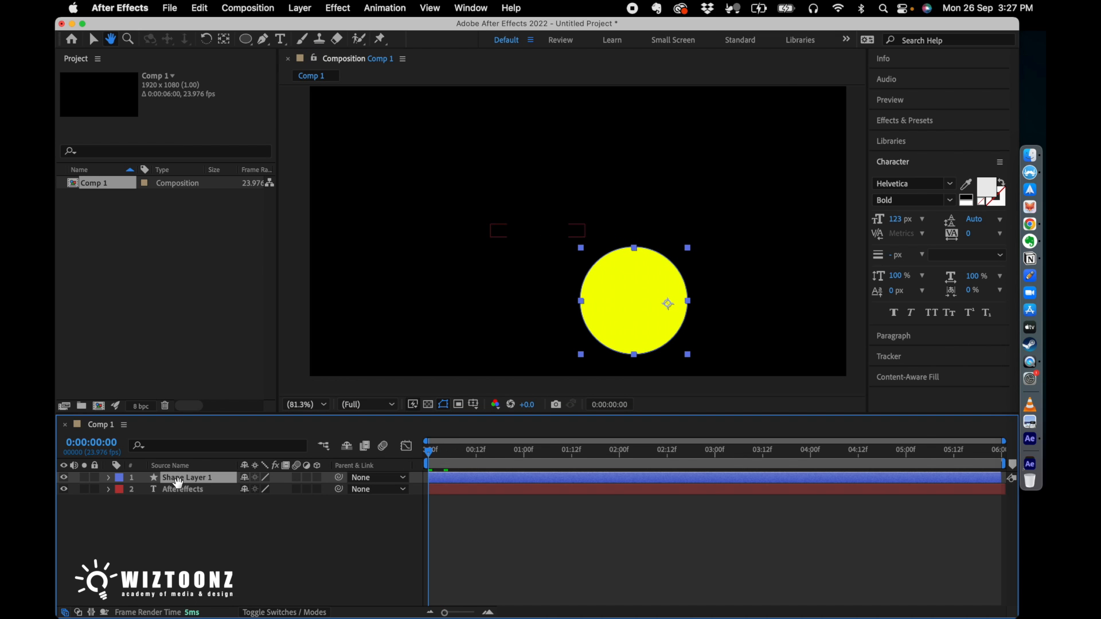
Step: Move the circle up and left over the path of the text and preview the animation from the start
{"action": "key", "text": "v"}
{"action": "left_click_drag", "start_coordinate": [626, 306], "coordinate": [510, 265]}
{"action": "left_click_drag", "start_coordinate": [431, 451], "coordinate": [379, 453]}
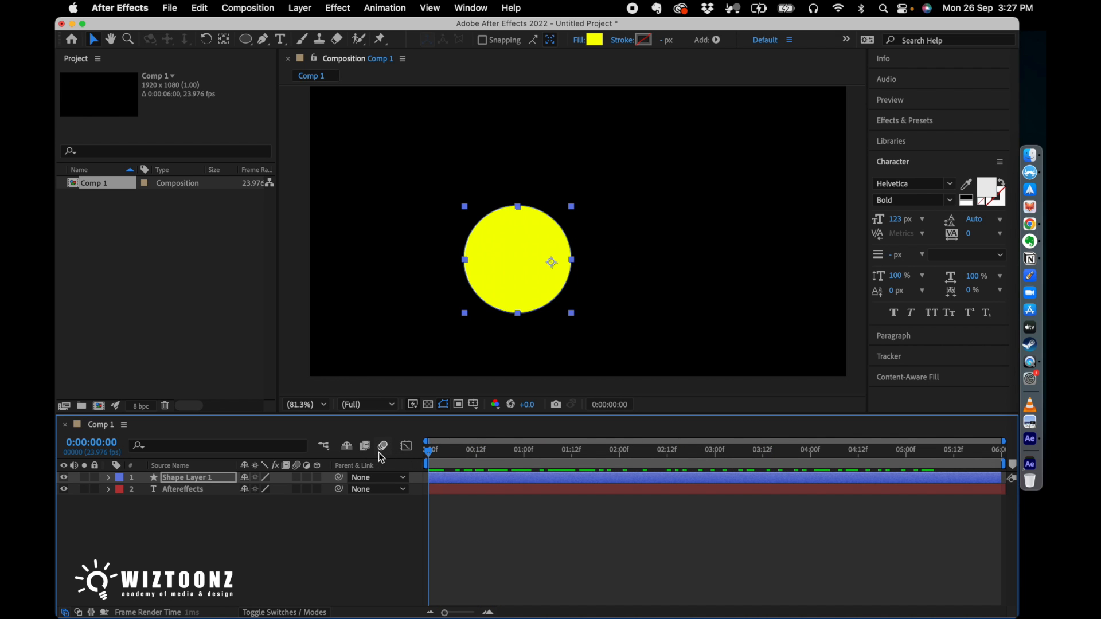
{"action": "key", "text": "space"}
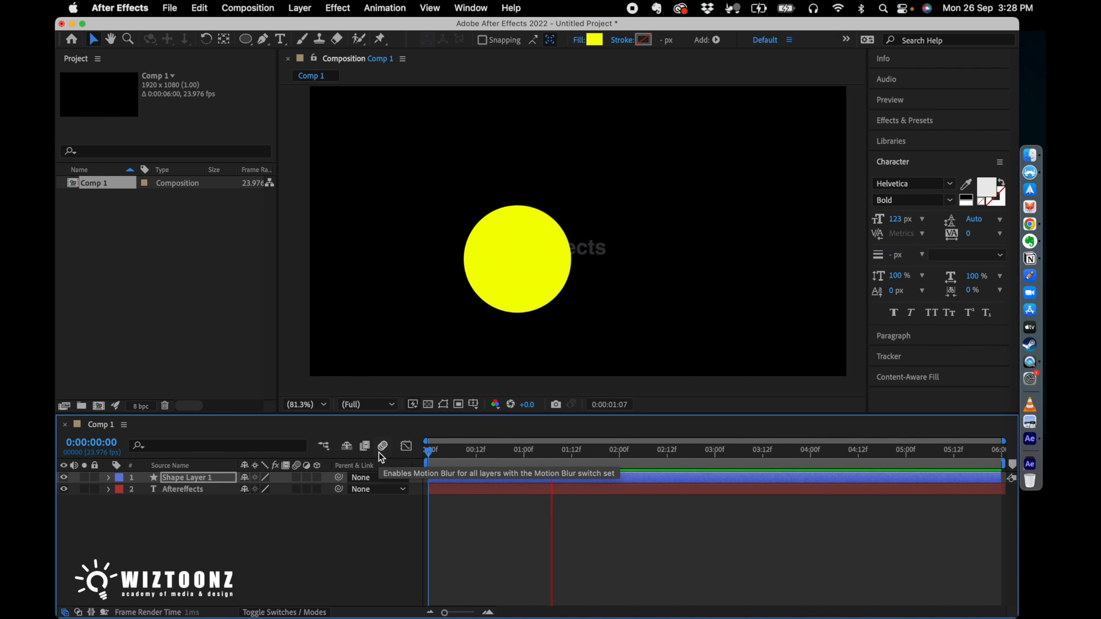
{"action": "key", "text": "space"}
Step: Nudge the circle slightly upward to a Position of about 862, 648 and reveal the shape layer's Transform properties
{"action": "left_click_drag", "start_coordinate": [498, 267], "coordinate": [497, 263]}
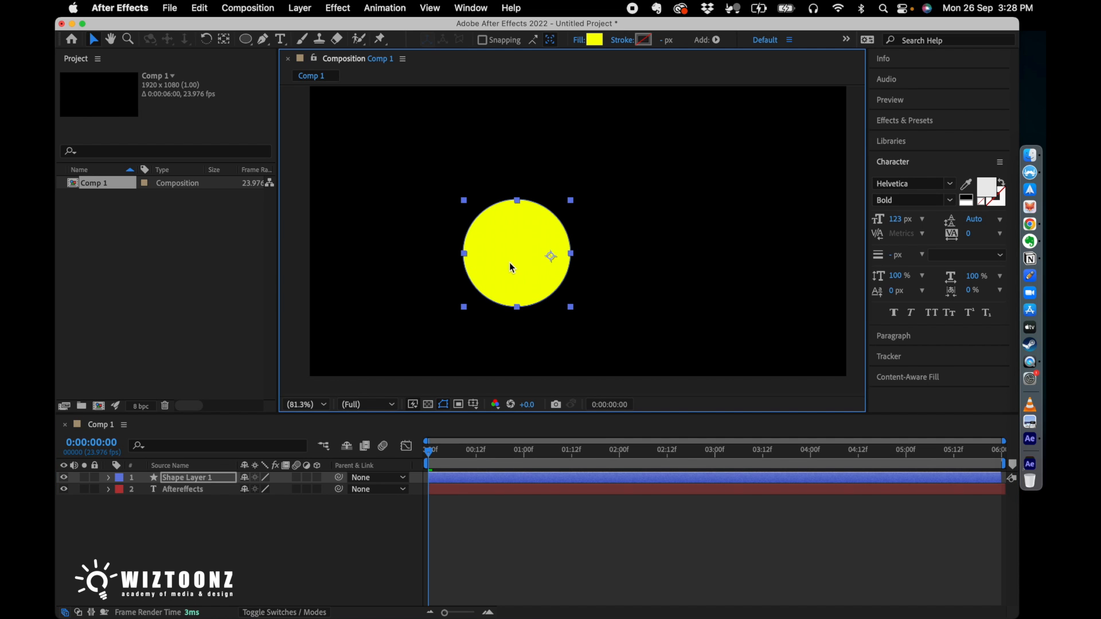
{"action": "left_click", "coordinate": [108, 478]}
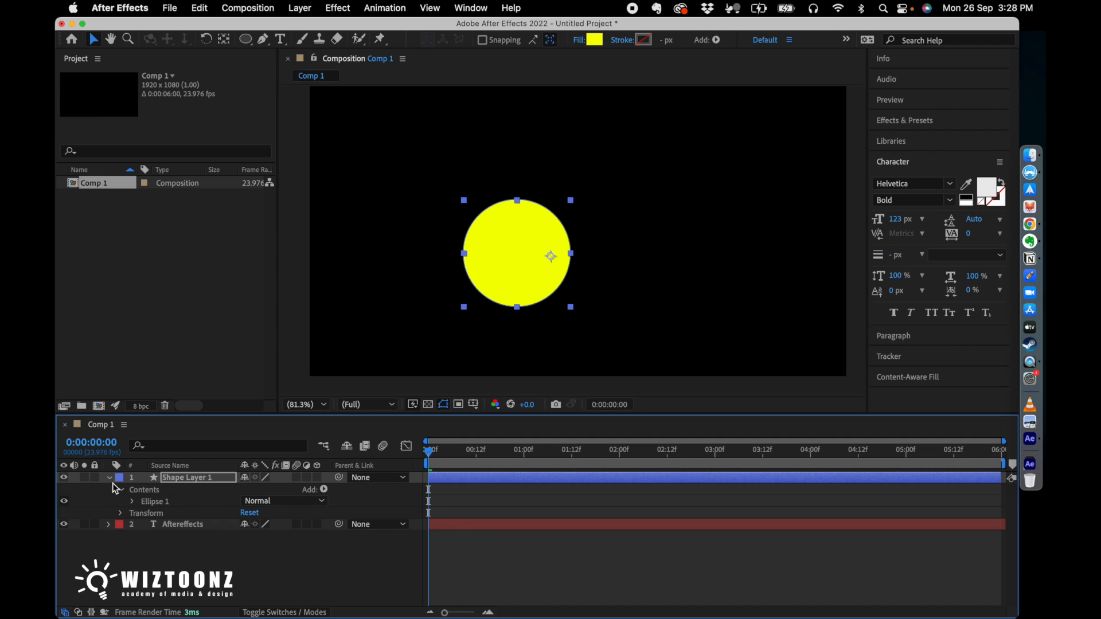
{"action": "left_click", "coordinate": [121, 514]}
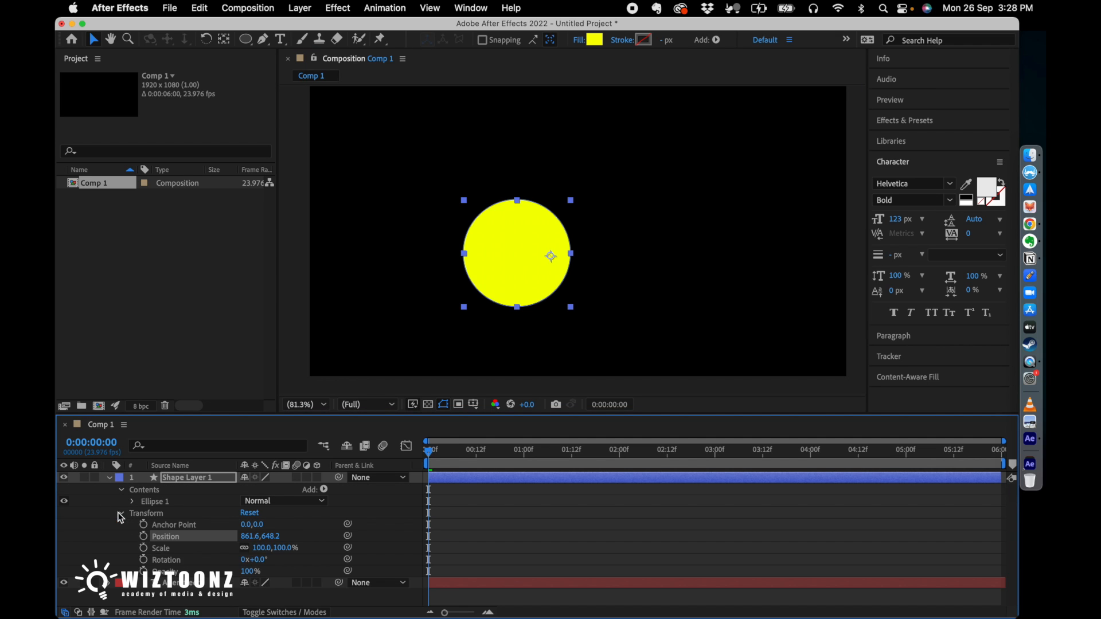
Step: Animate the circle's Scale with keyframes from 100% at the first frame to 221% at 0:00:05:23
{"action": "left_click", "coordinate": [144, 548]}
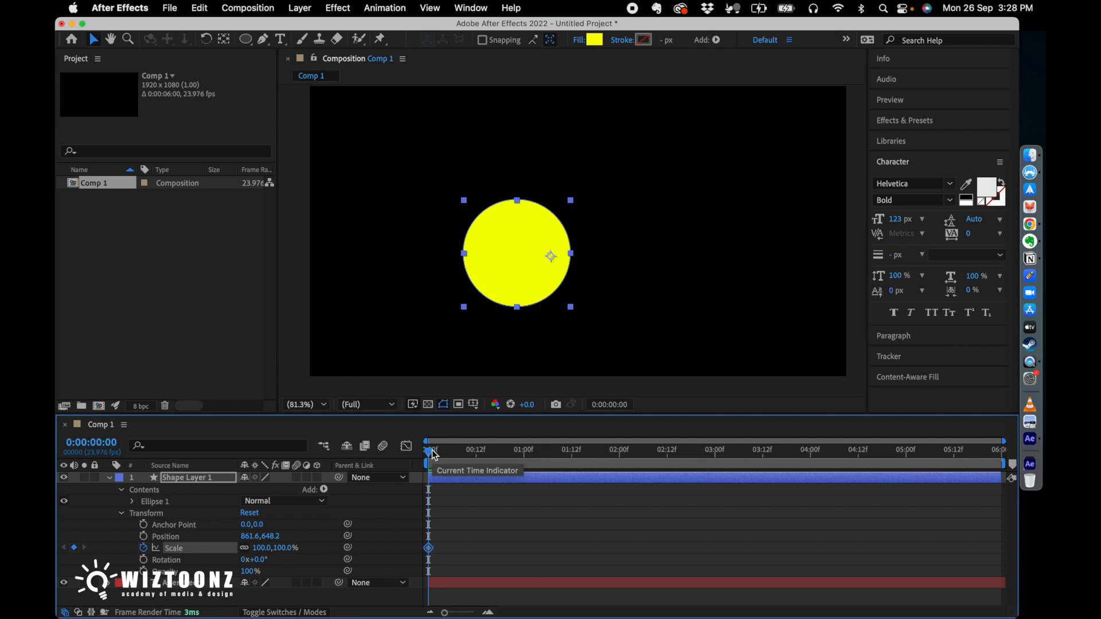
{"action": "left_click_drag", "start_coordinate": [433, 455], "coordinate": [979, 461]}
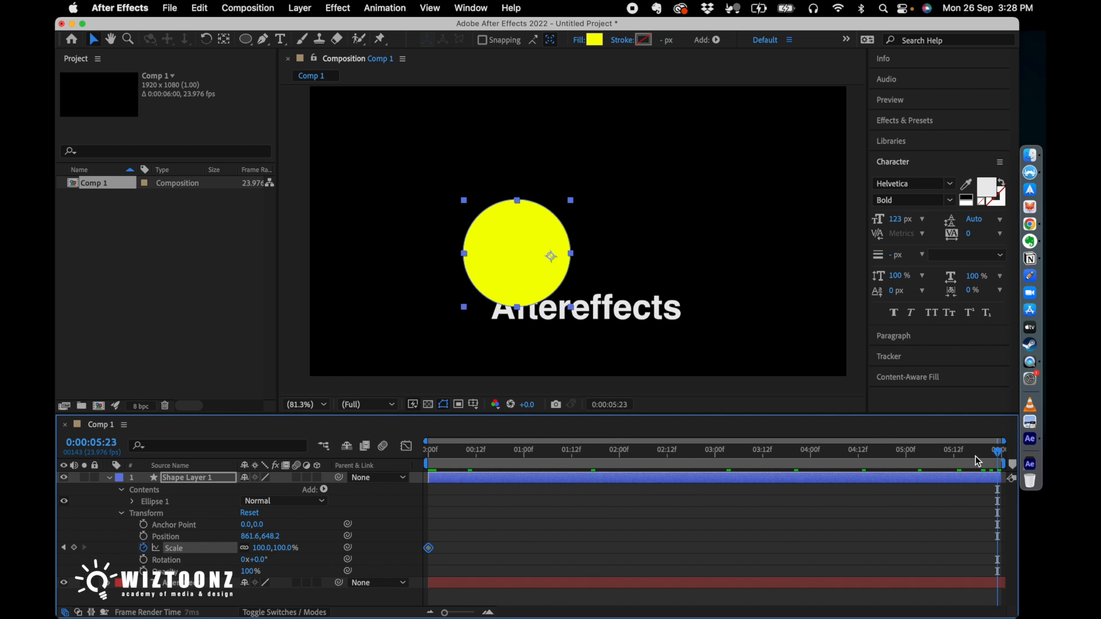
{"action": "left_click_drag", "start_coordinate": [256, 555], "coordinate": [331, 538]}
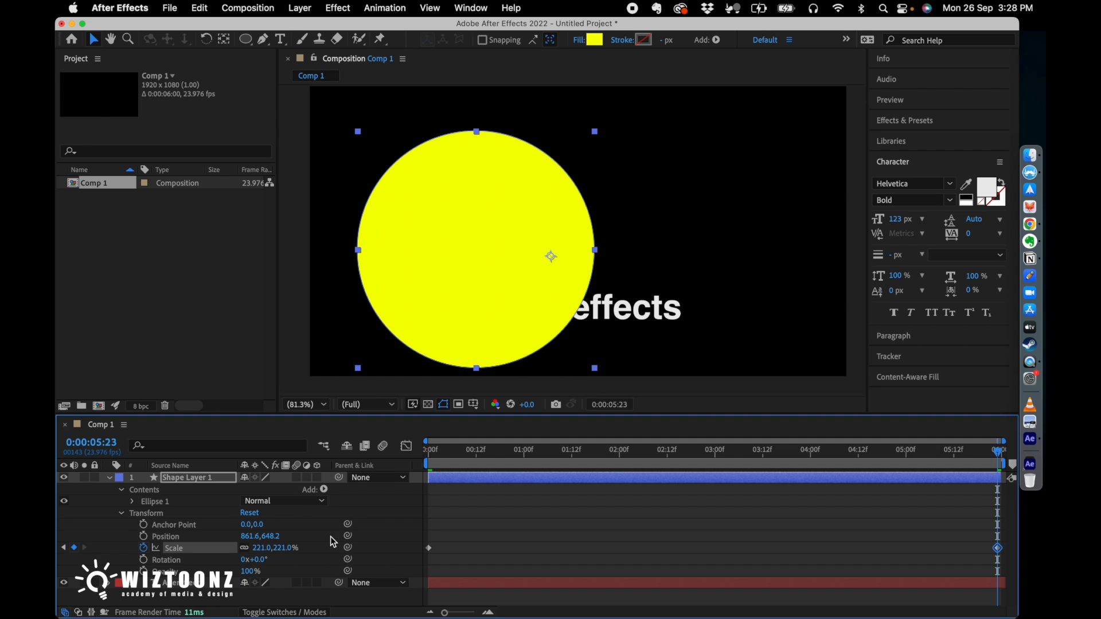
Step: Keyframe the circle's Position at the first frame, move it to about 1263, 680 at 0:00:05:23, and preview the animation
{"action": "left_click_drag", "start_coordinate": [450, 454], "coordinate": [400, 445]}
{"action": "left_click", "coordinate": [145, 535]}
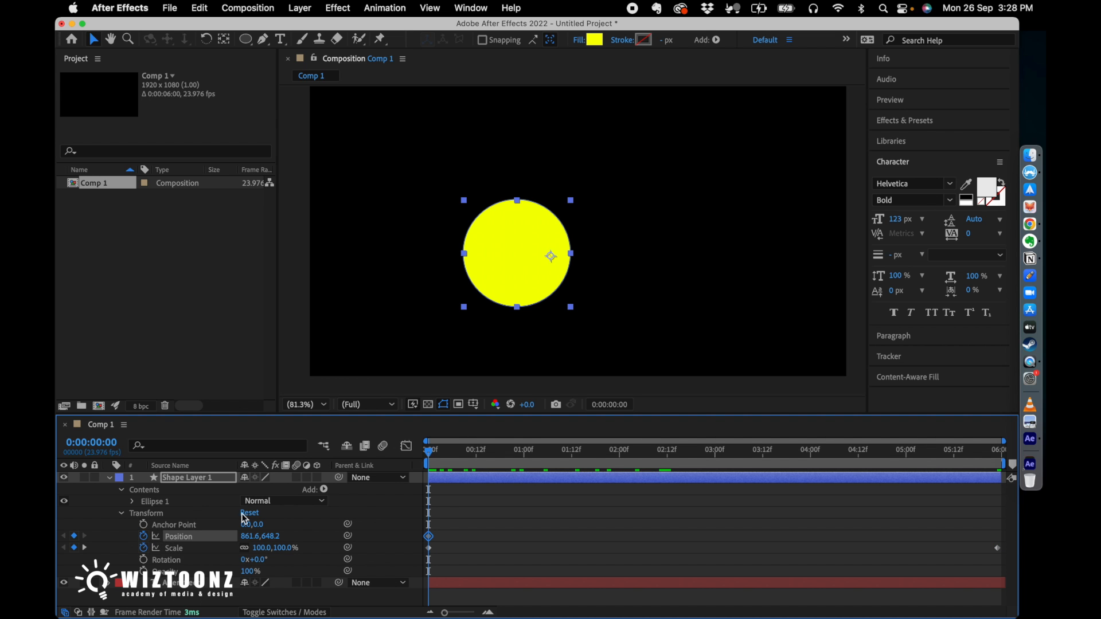
{"action": "left_click_drag", "start_coordinate": [731, 447], "coordinate": [1005, 451]}
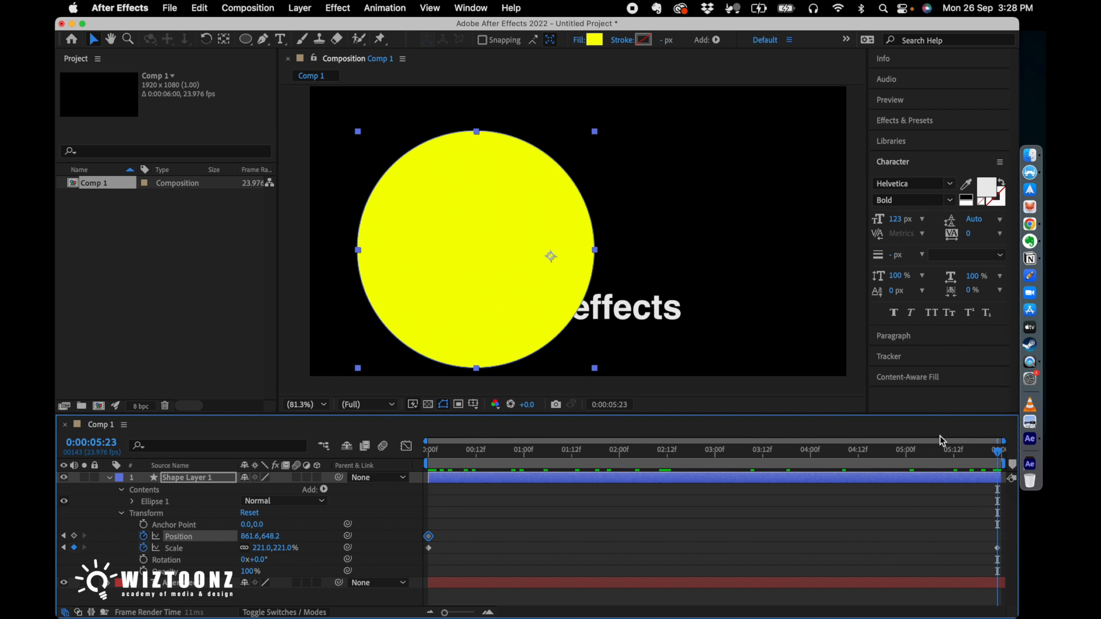
{"action": "left_click_drag", "start_coordinate": [480, 276], "coordinate": [584, 287]}
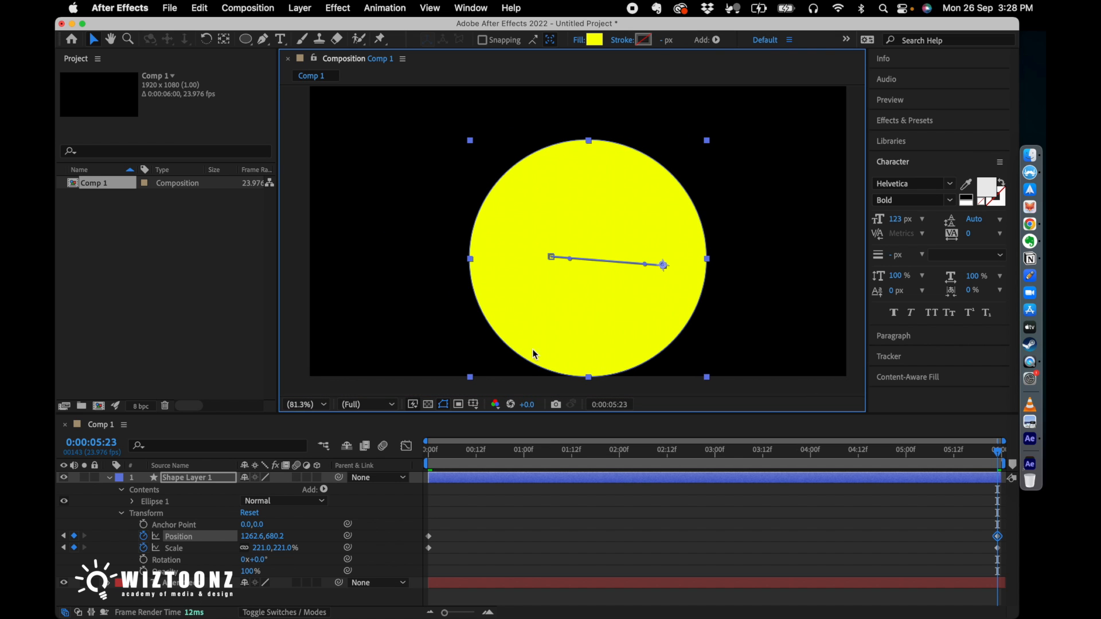
{"action": "left_click_drag", "start_coordinate": [436, 457], "coordinate": [377, 449]}
{"action": "key", "text": "space"}
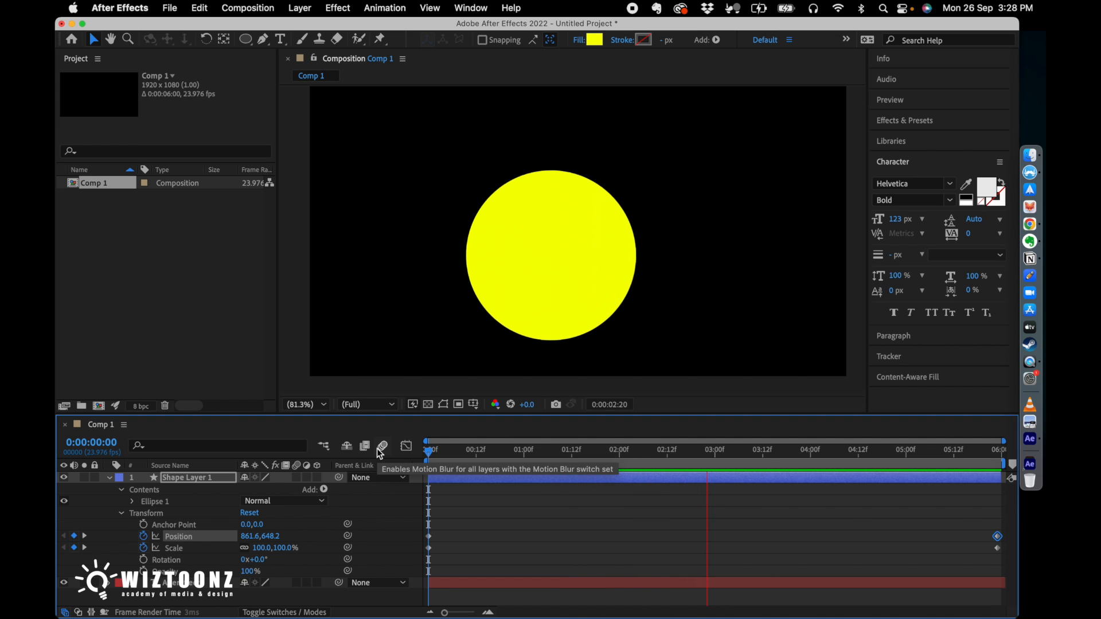
{"action": "key", "text": "space"}
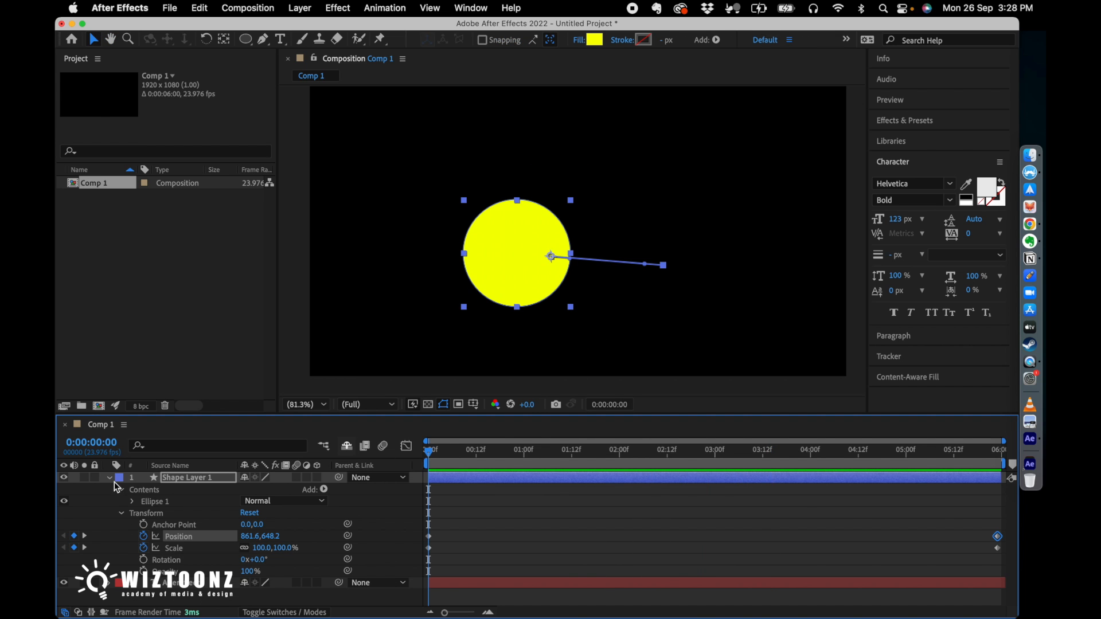
Step: Collapse the circle's shape layer, place it beneath the Aftereffects text layer, and preview the composition
{"action": "left_click", "coordinate": [109, 477]}
{"action": "left_click_drag", "start_coordinate": [184, 480], "coordinate": [191, 496]}
{"action": "key", "text": "space"}
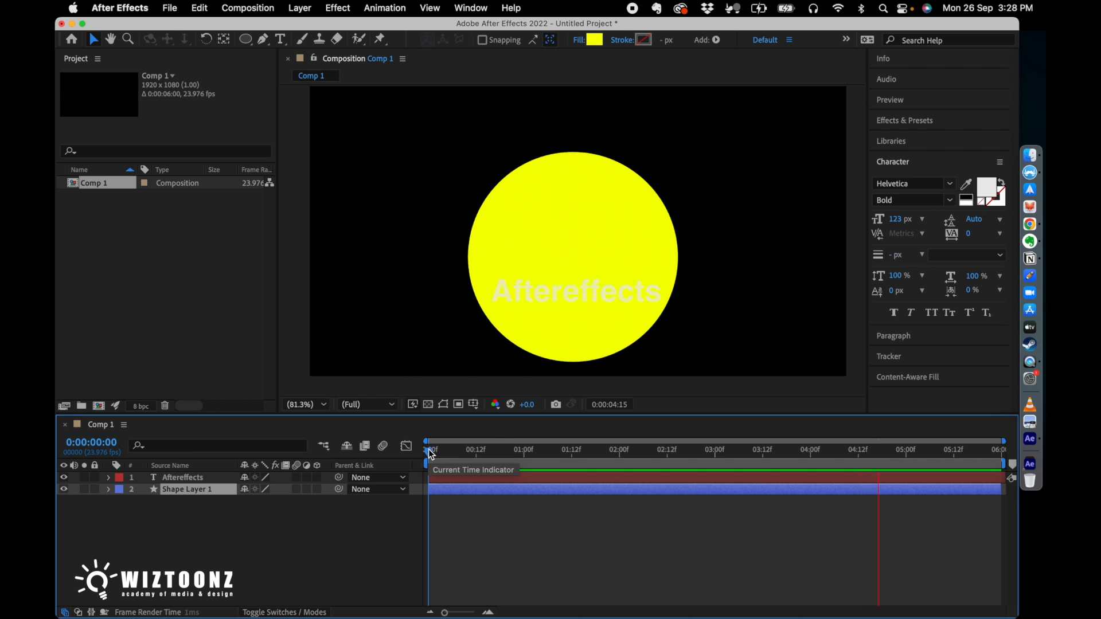
{"action": "key", "text": "space"}
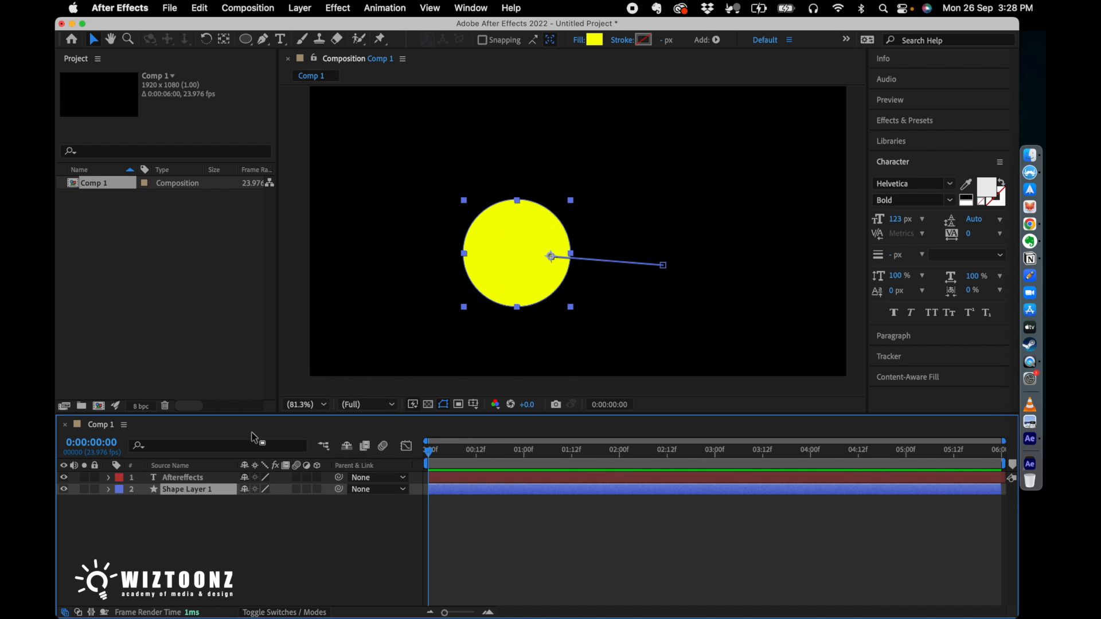
Step: Set the fill color of the Aftereffects text to black (000000) and deselect the layer
{"action": "left_click", "coordinate": [190, 476]}
{"action": "double_click", "coordinate": [150, 479]}
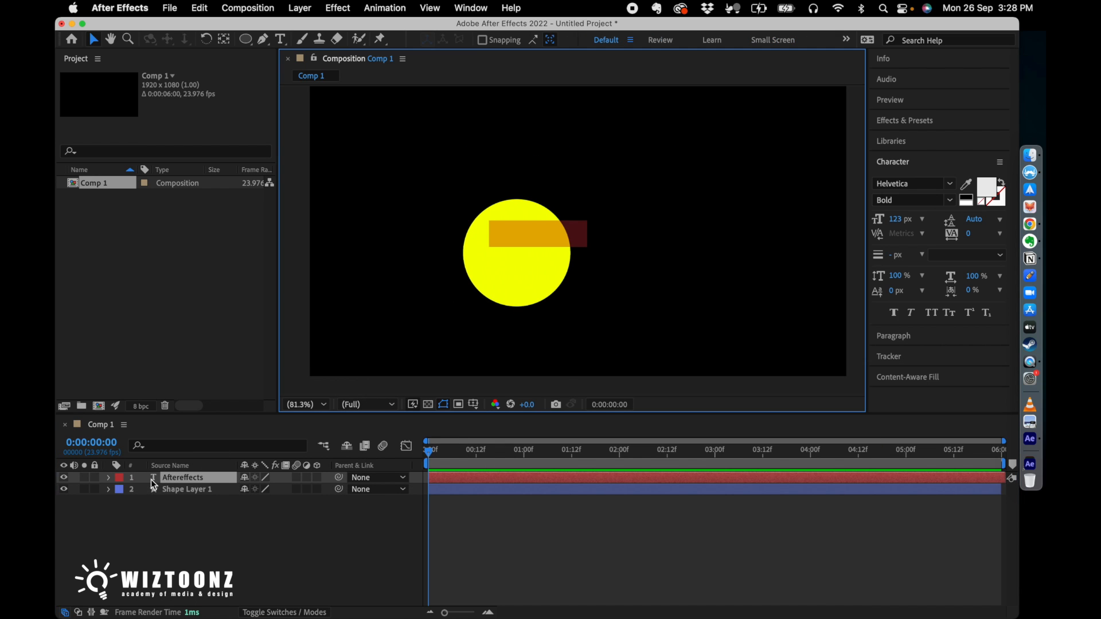
{"action": "left_click", "coordinate": [988, 187]}
{"action": "left_click_drag", "start_coordinate": [492, 334], "coordinate": [333, 424]}
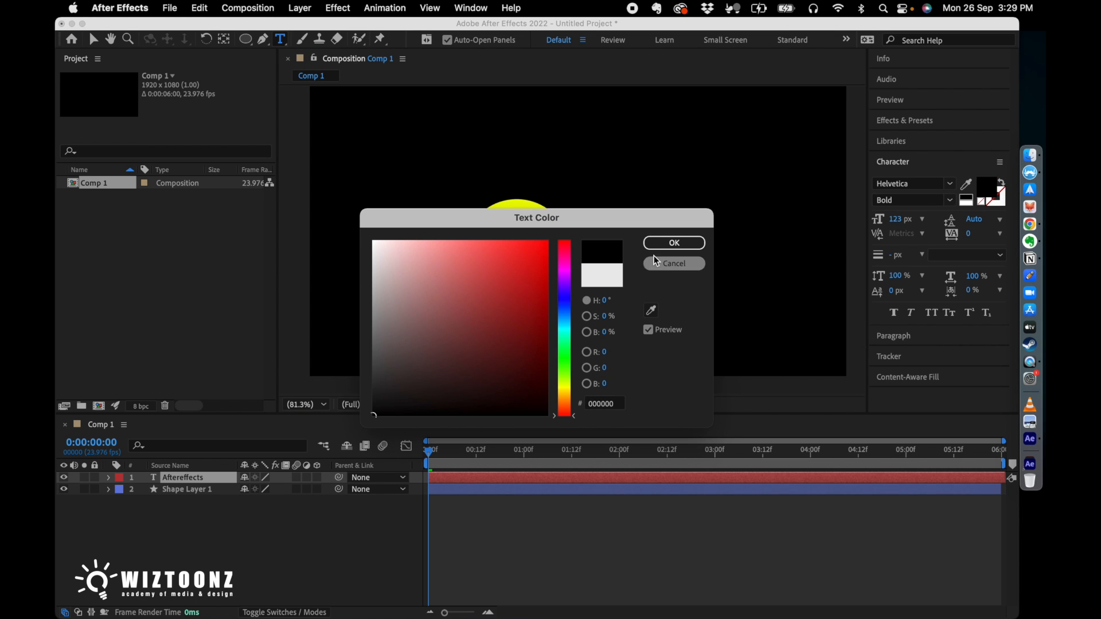
{"action": "left_click", "coordinate": [675, 243]}
{"action": "left_click", "coordinate": [332, 531]}
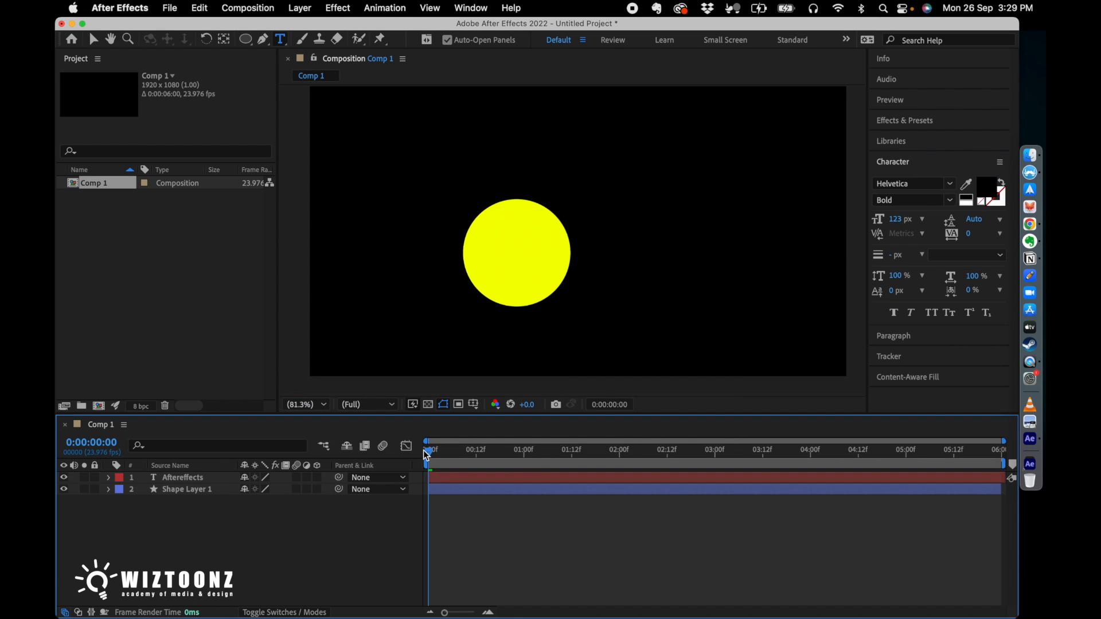
Step: Preview the black text moving over the growing yellow circle from the start of the composition
{"action": "left_click_drag", "start_coordinate": [426, 456], "coordinate": [431, 455]}
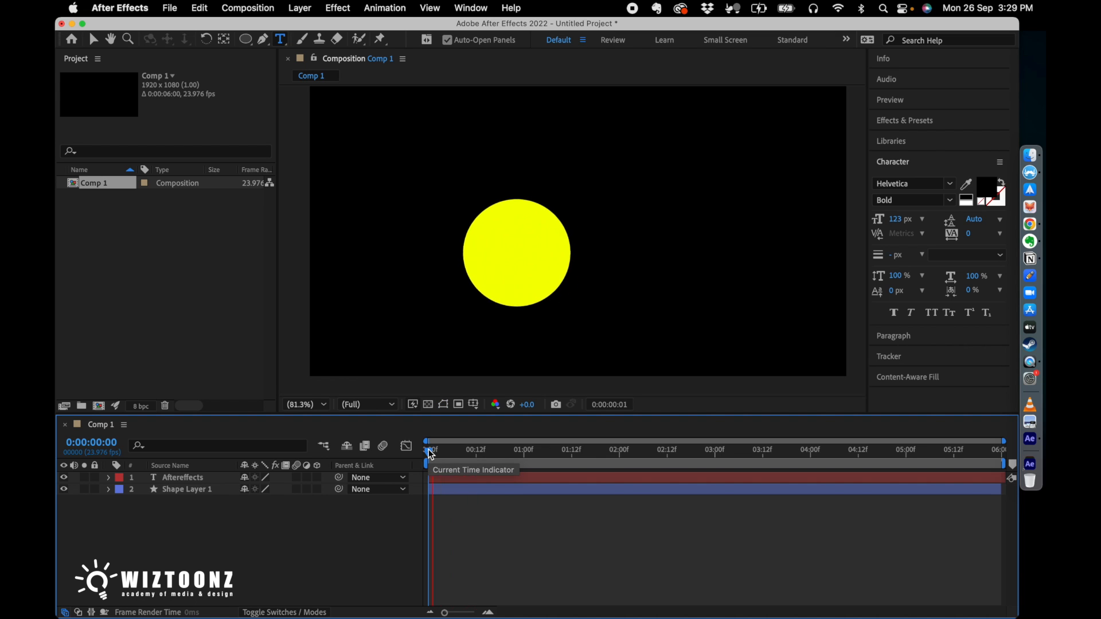
{"action": "key", "text": "space"}
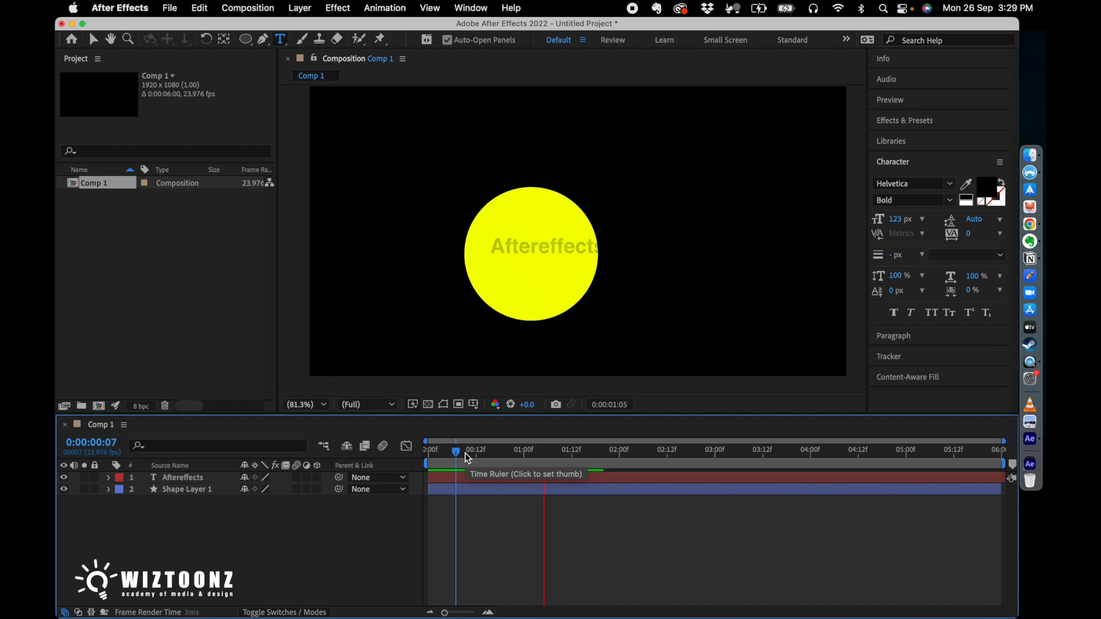
{"action": "left_click_drag", "start_coordinate": [467, 457], "coordinate": [400, 447]}
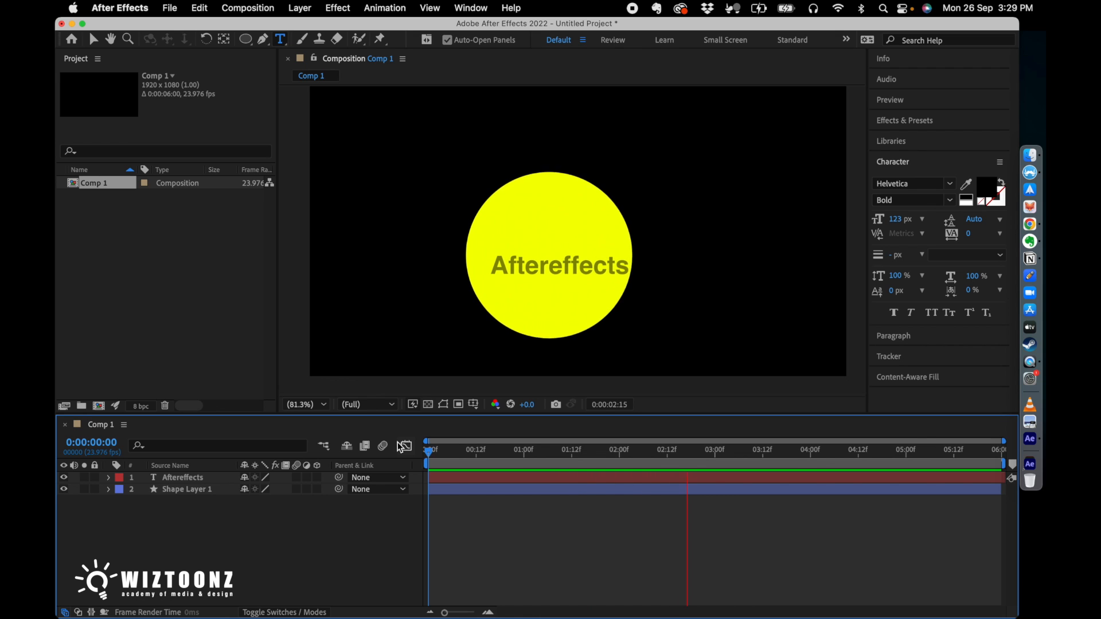
{"action": "key", "text": "space"}
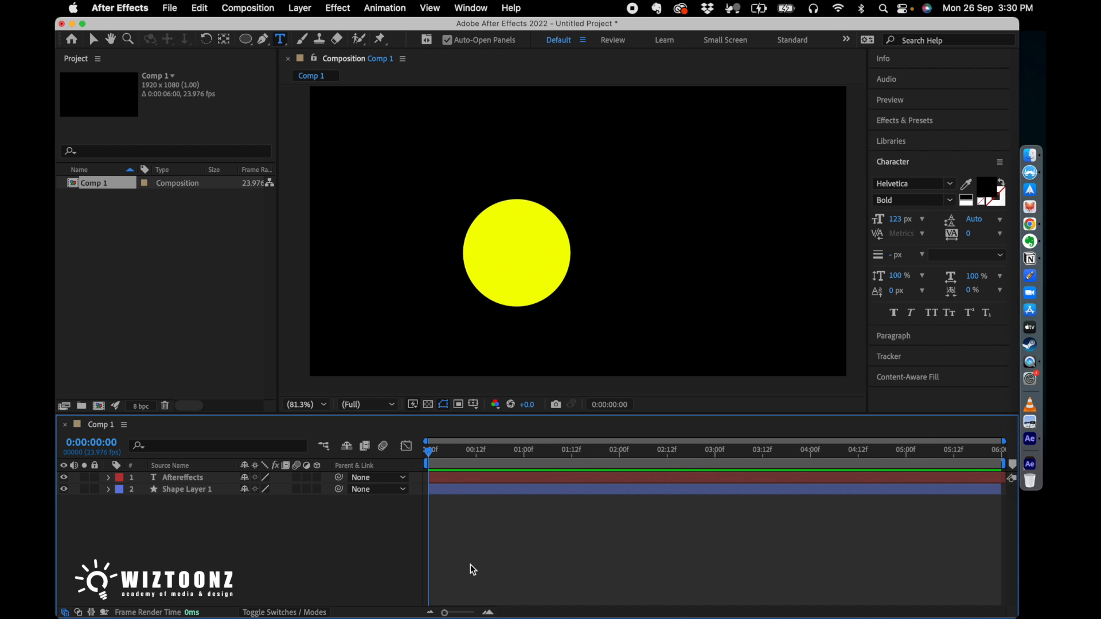
Step: Add Comp 1 to the Render Queue, save the output as Comp 1.mov in QuickTime format on the Desktop, and render it
{"action": "left_click", "coordinate": [231, 8]}
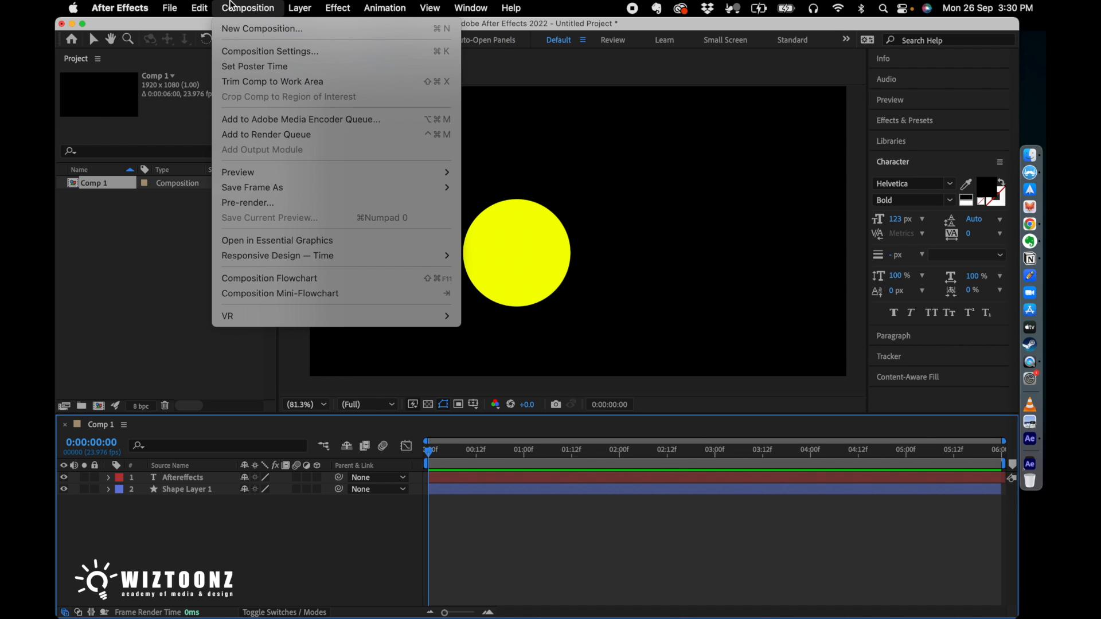
{"action": "left_click", "coordinate": [226, 135]}
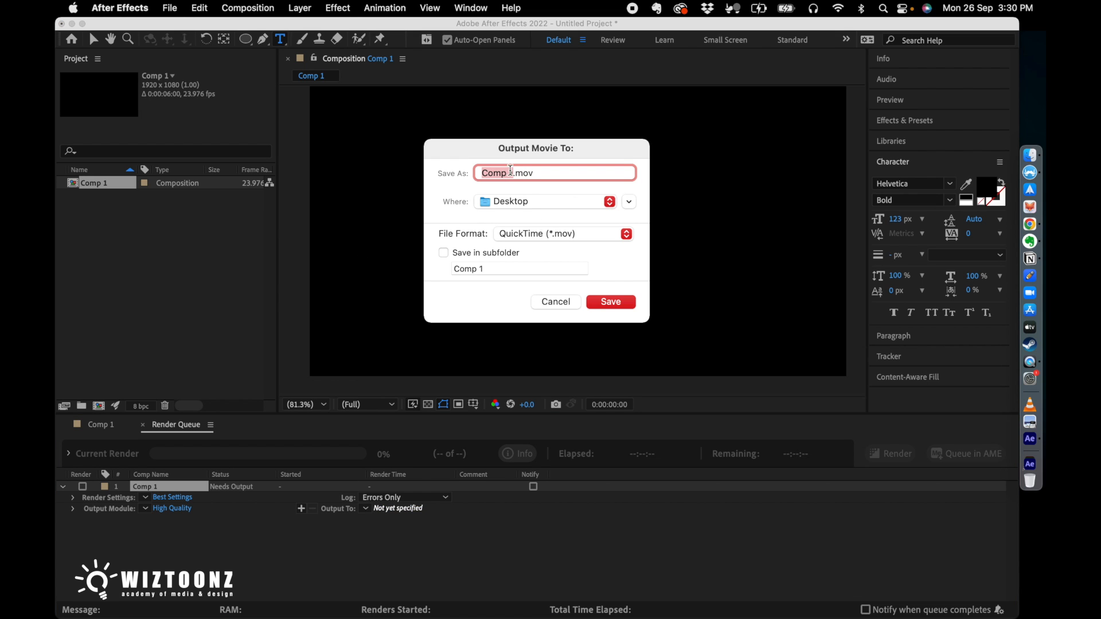
{"action": "left_click", "coordinate": [612, 303]}
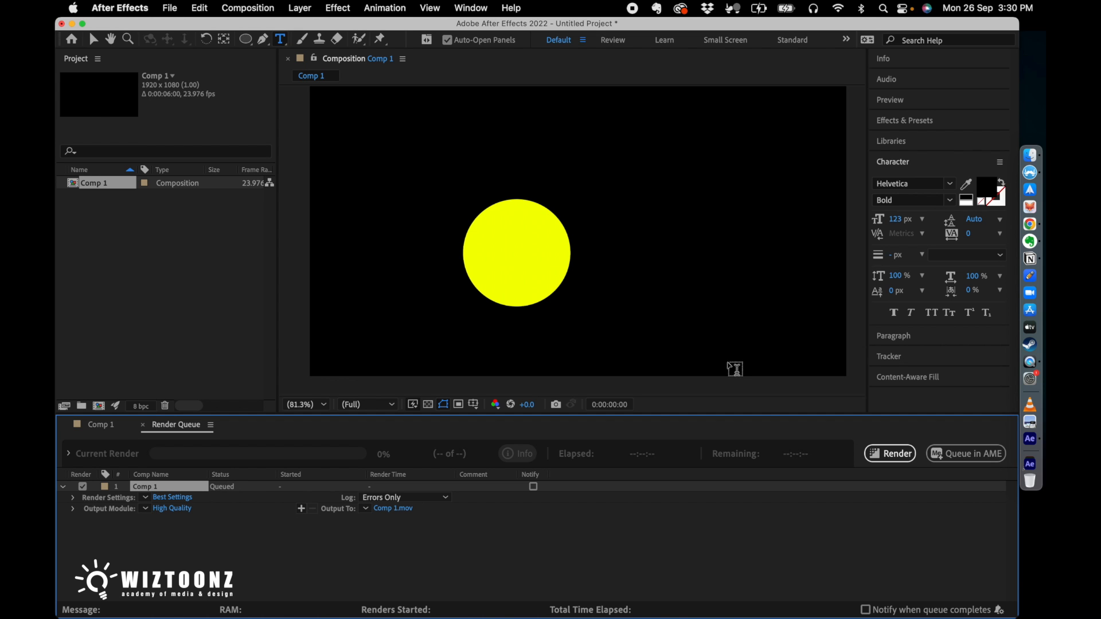
{"action": "left_click", "coordinate": [892, 454]}
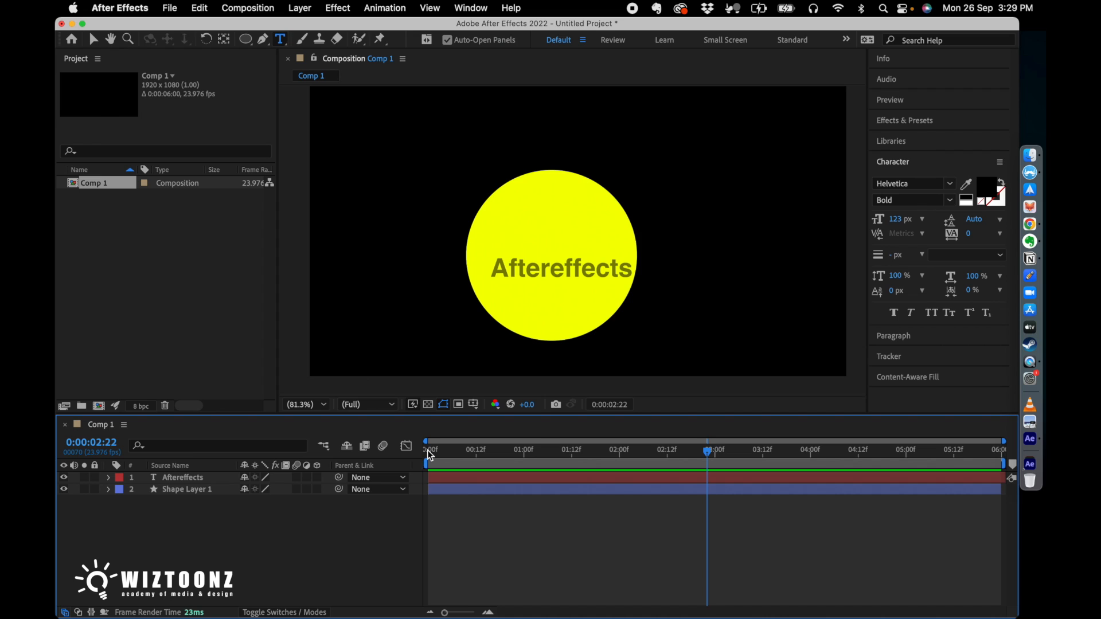
Step: Return the playhead to the first frame of the composition
{"action": "left_click", "coordinate": [427, 450]}
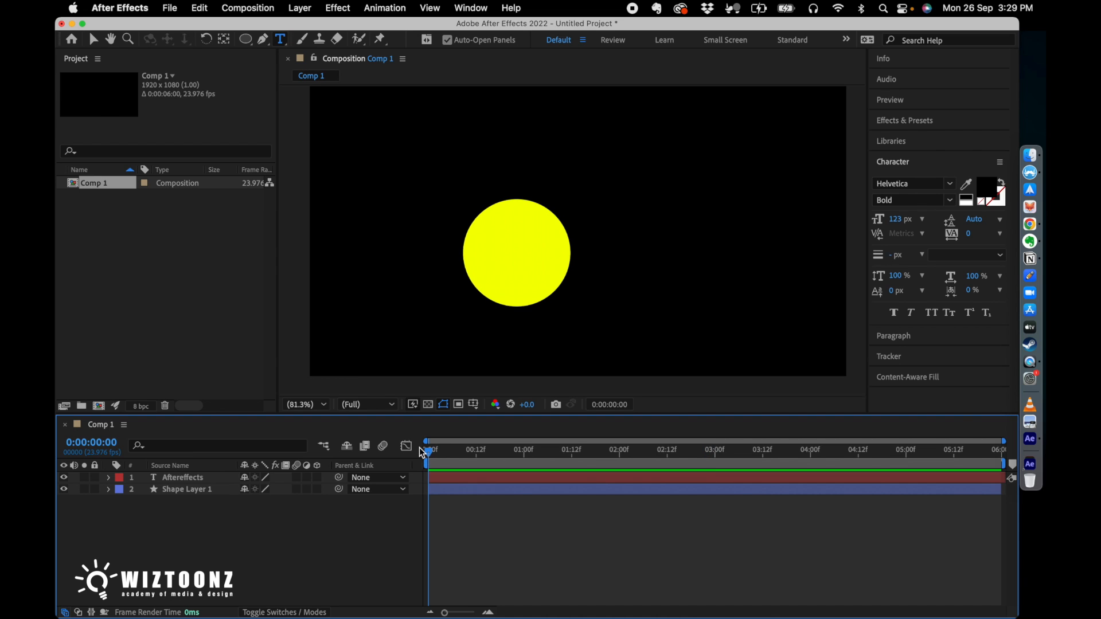